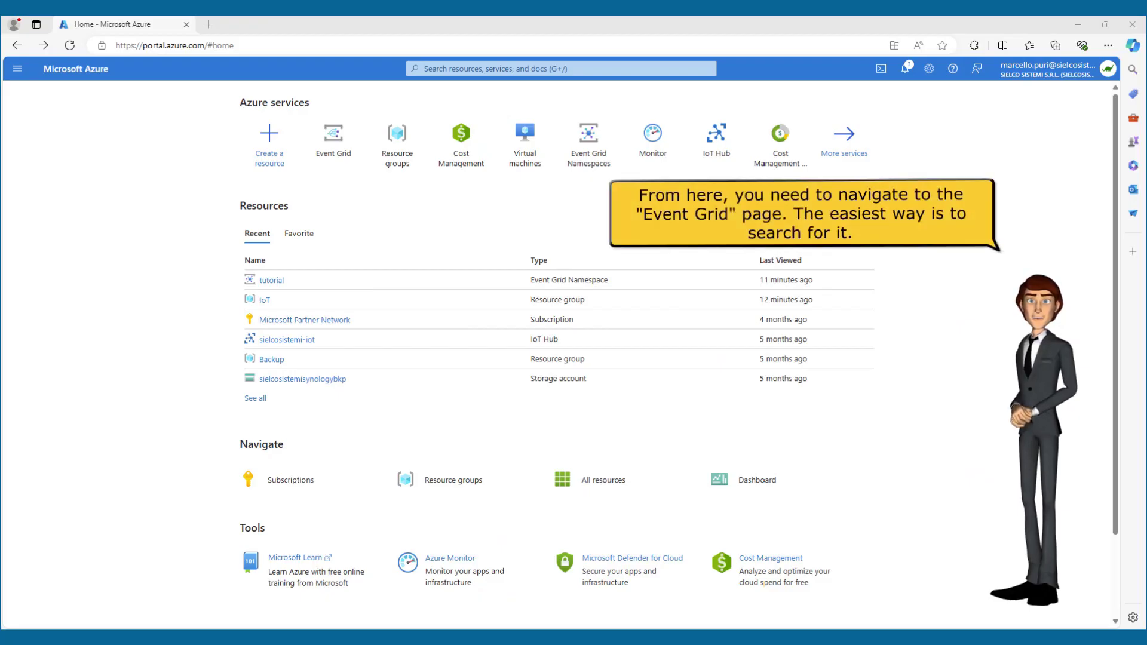
- Search the portal for event grid, open the Event Grid service and start creating an MQTT broker namespace
left_click(445, 70)
type("event grid")
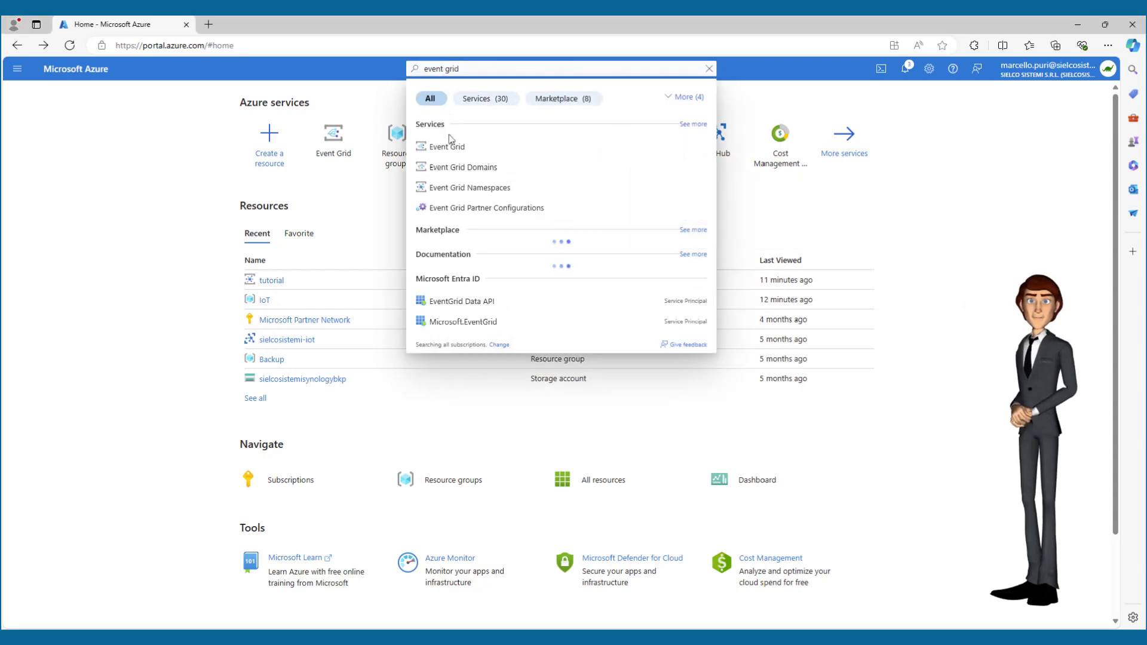
left_click(447, 146)
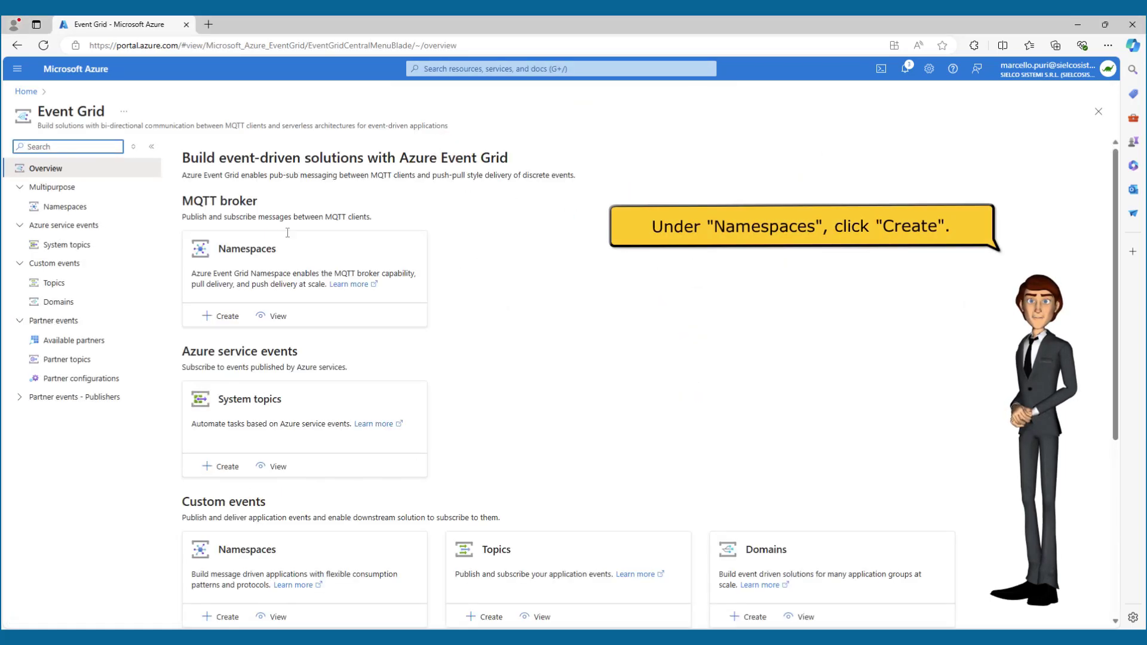
left_click(215, 317)
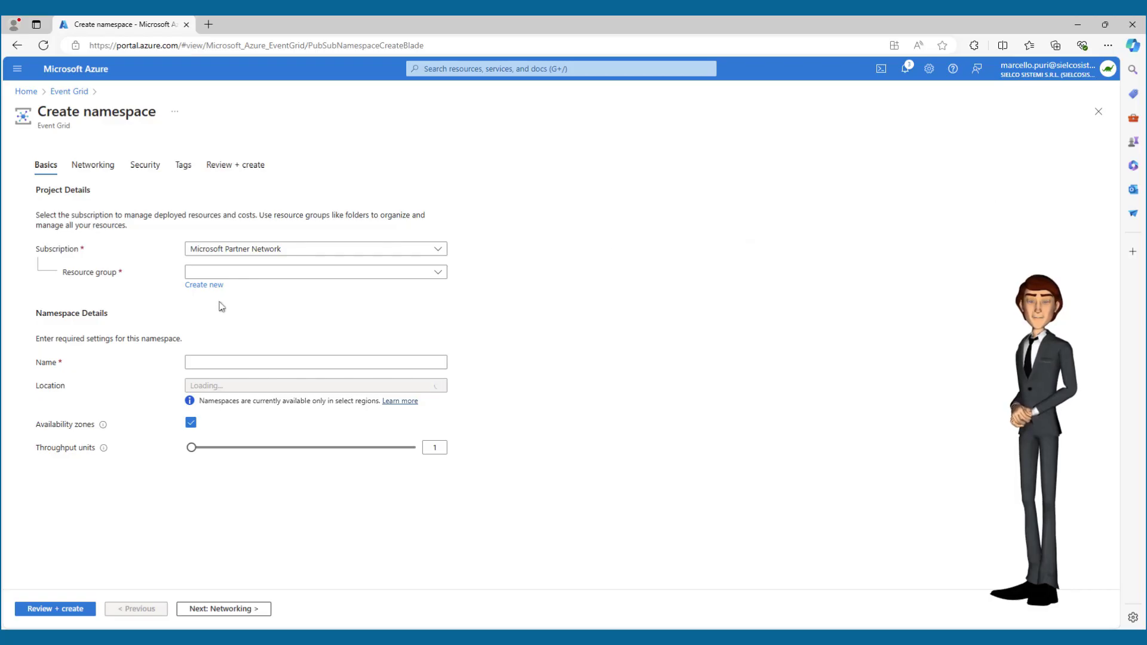
- Create the Event Grid namespace in resource group IoT with the name tutorial
left_click(233, 273)
left_click(279, 351)
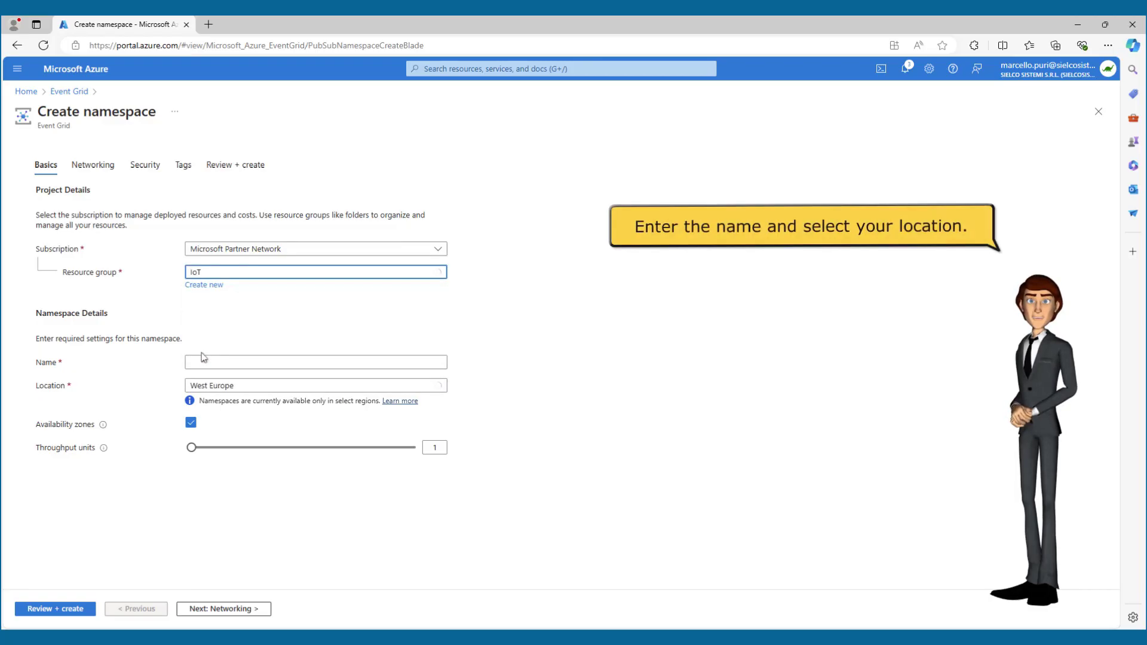
left_click(202, 357)
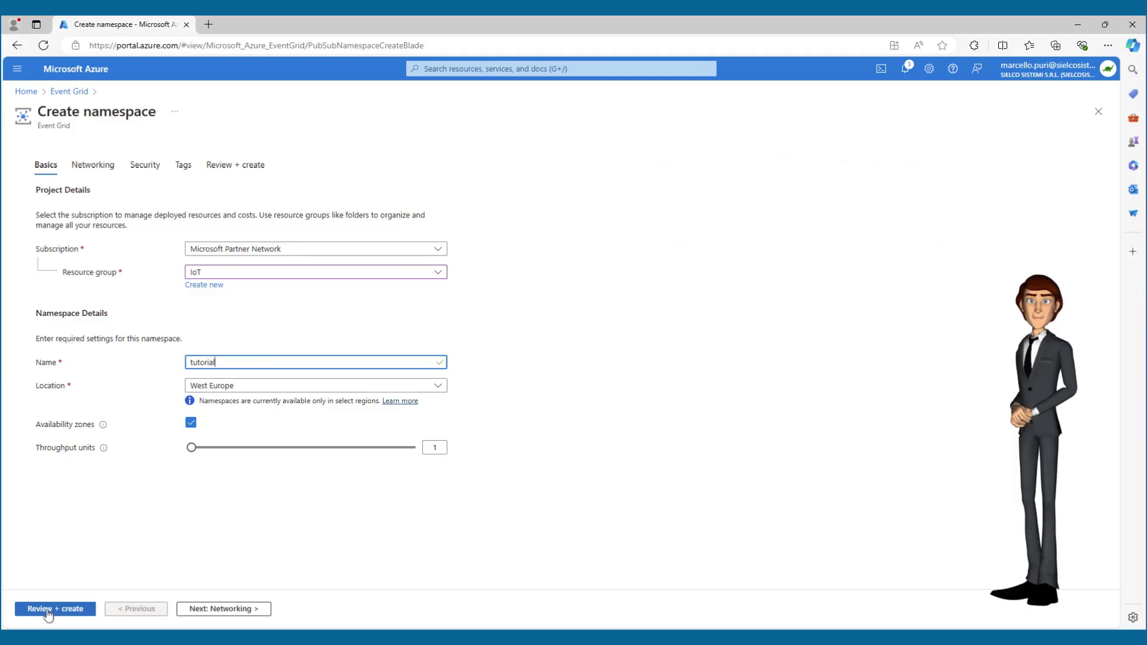
left_click(87, 609)
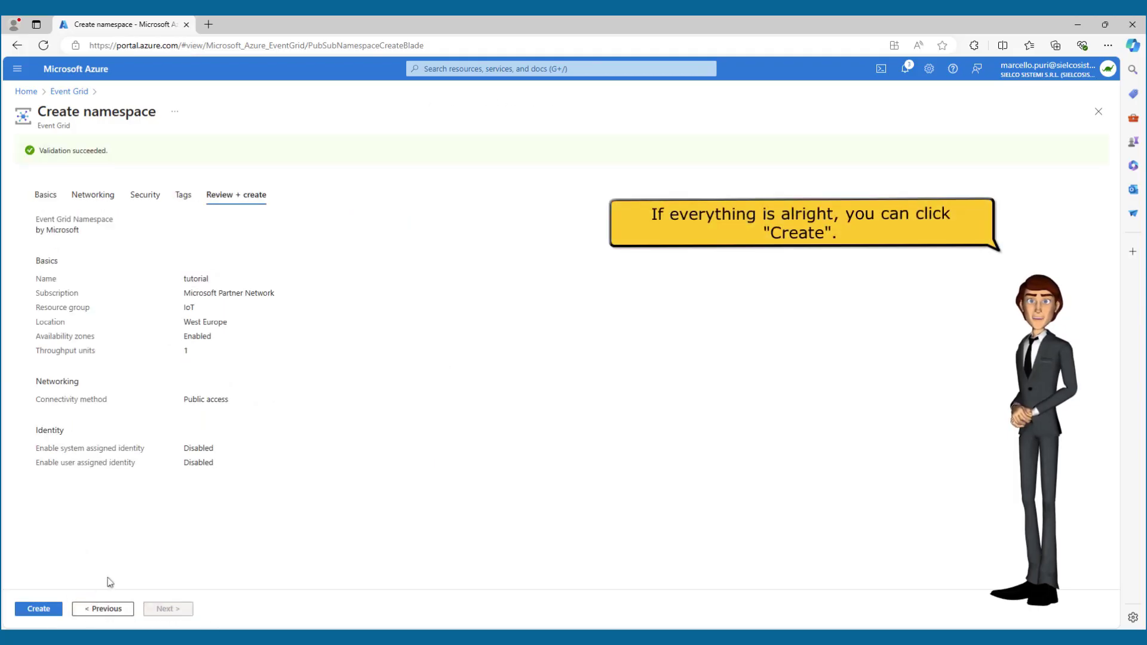
left_click(49, 612)
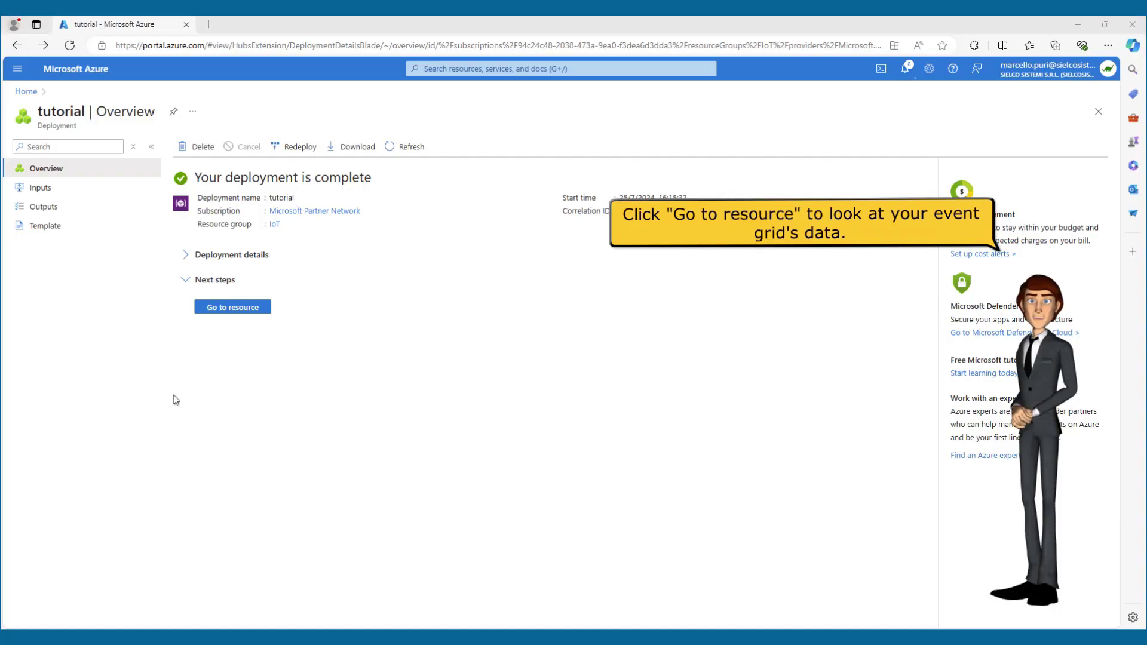
- Enable and apply the MQTT broker capability on the newly deployed tutorial namespace, then return to its overview
left_click(224, 309)
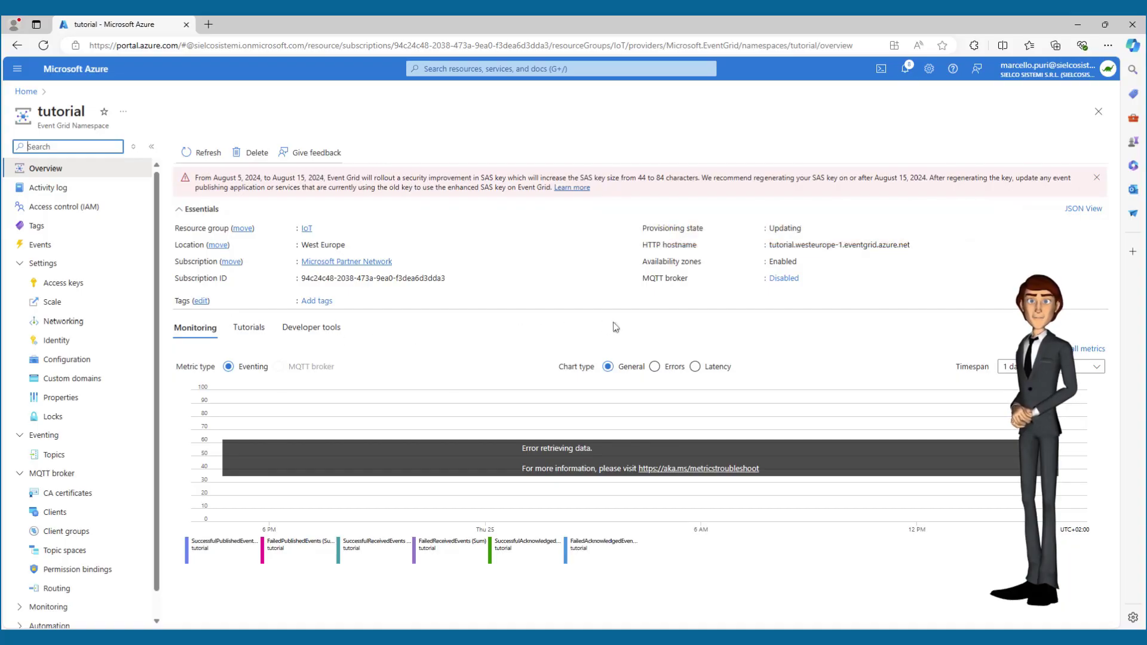
left_click(778, 279)
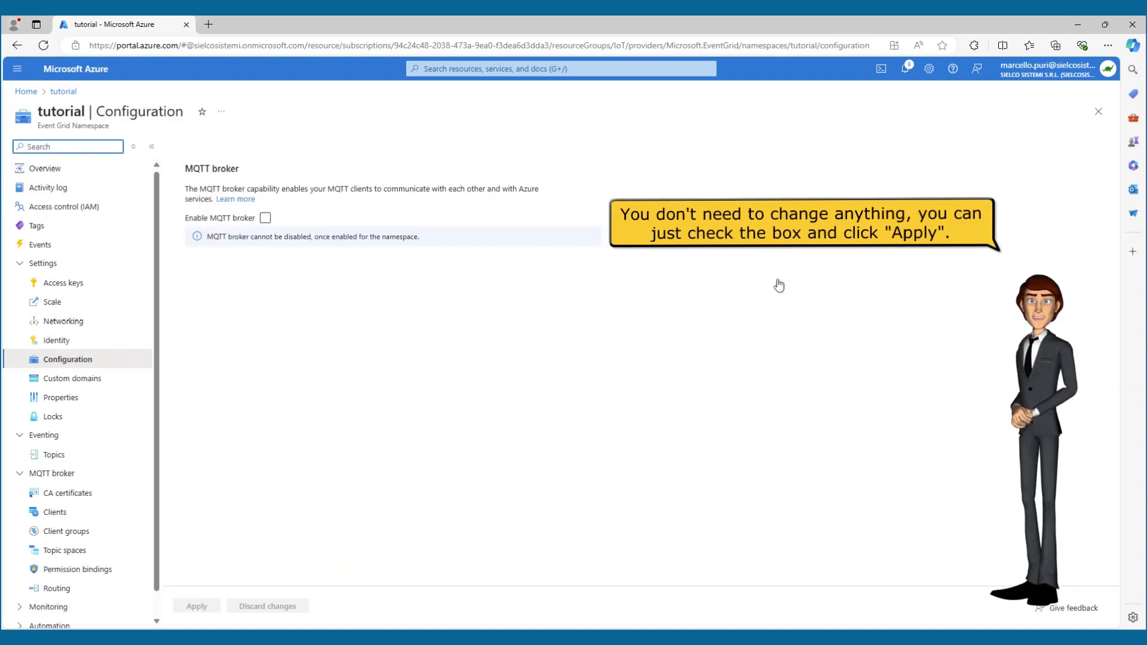
left_click(266, 218)
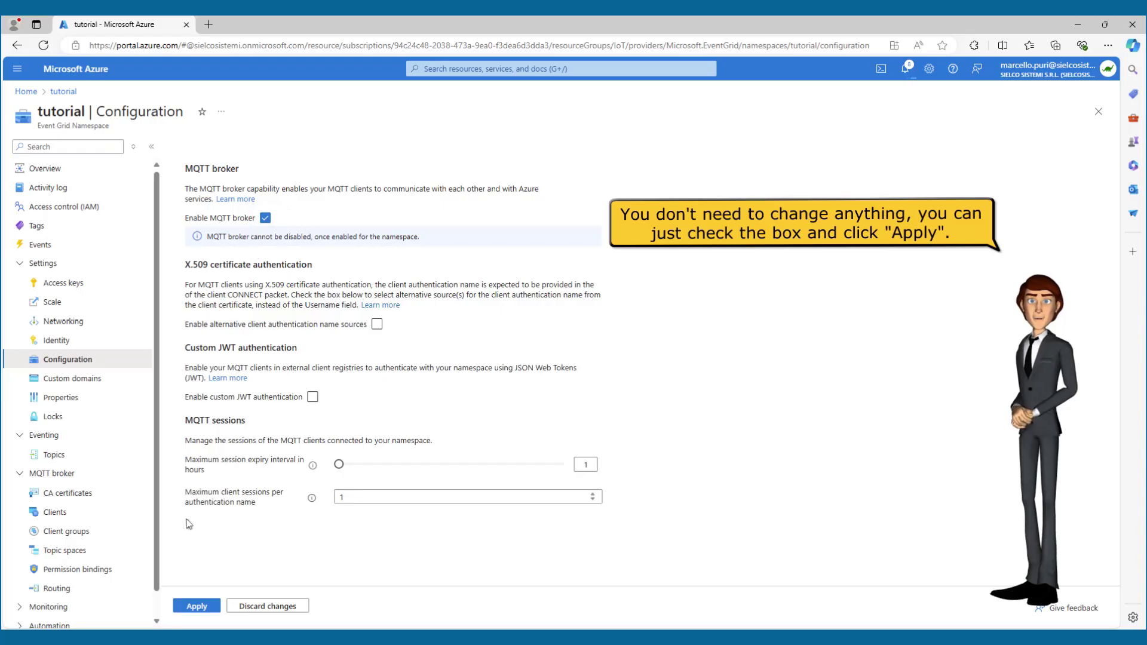
left_click(190, 606)
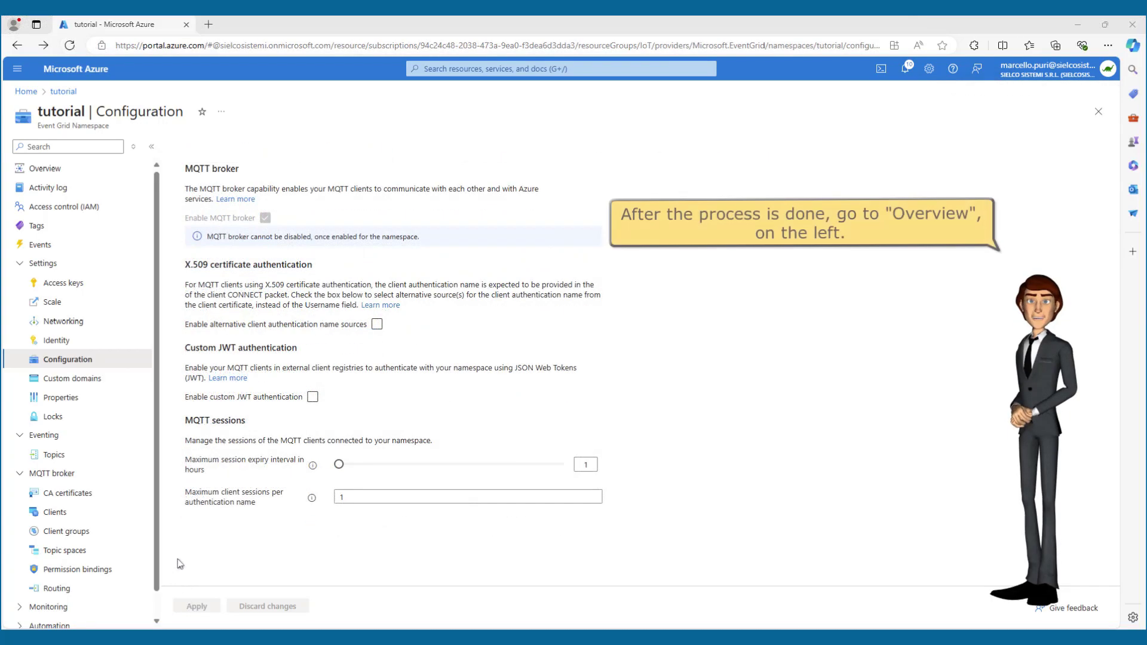
left_click(52, 173)
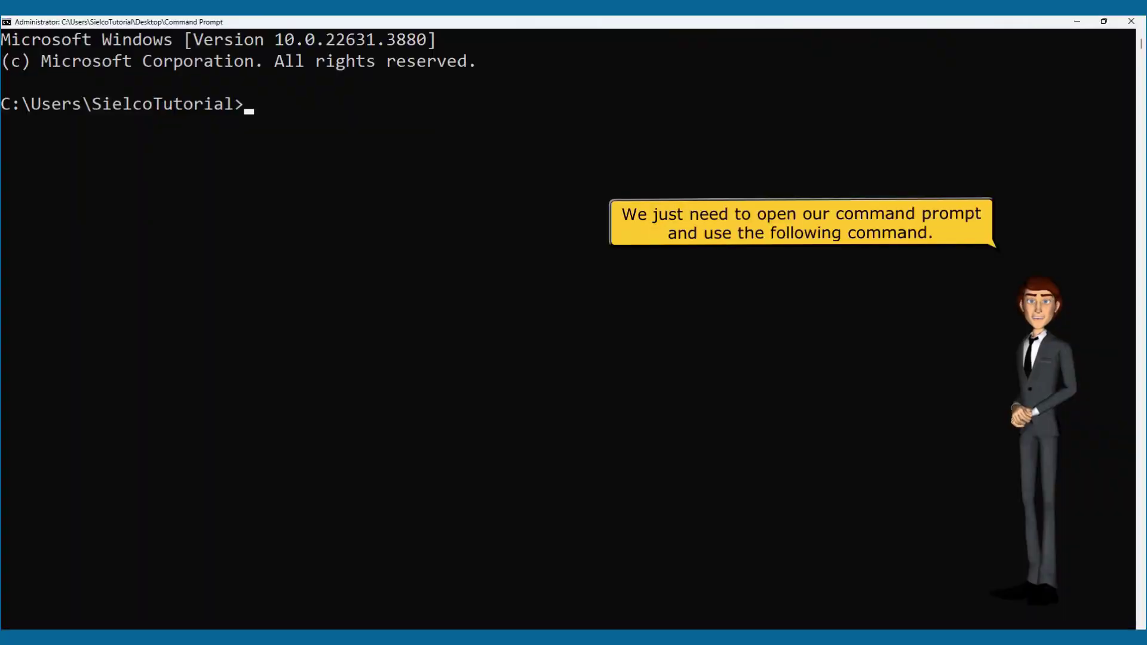
- Switch to Command Prompt and install the Smallstep.step package with winget
type("winget install Small")
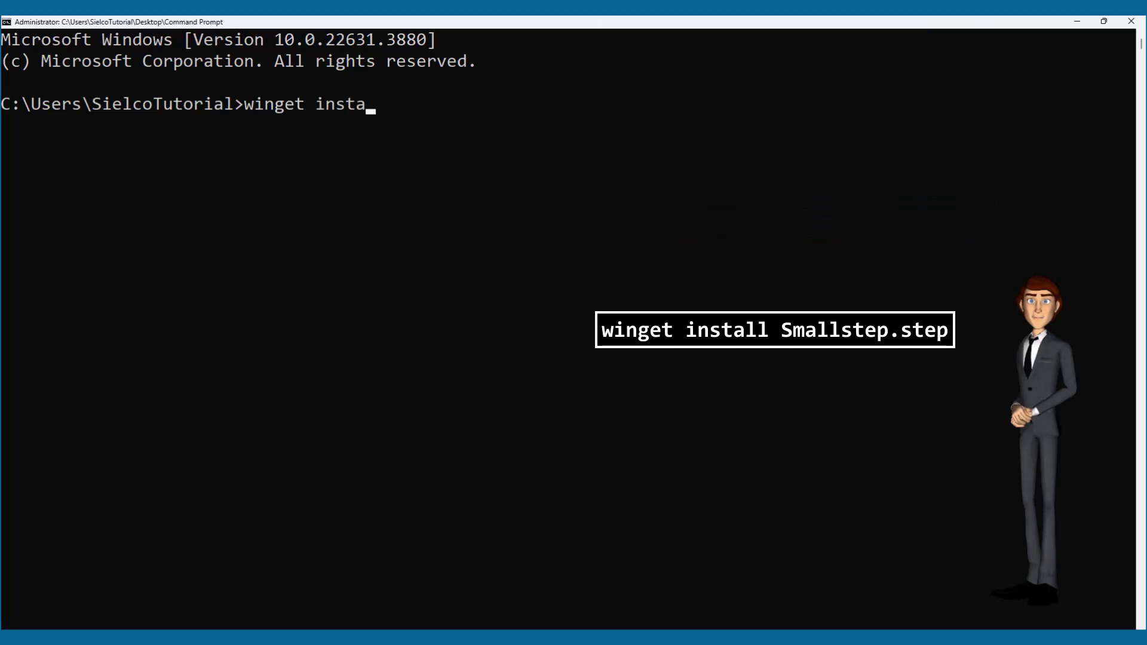
type("step.step")
key("Return")
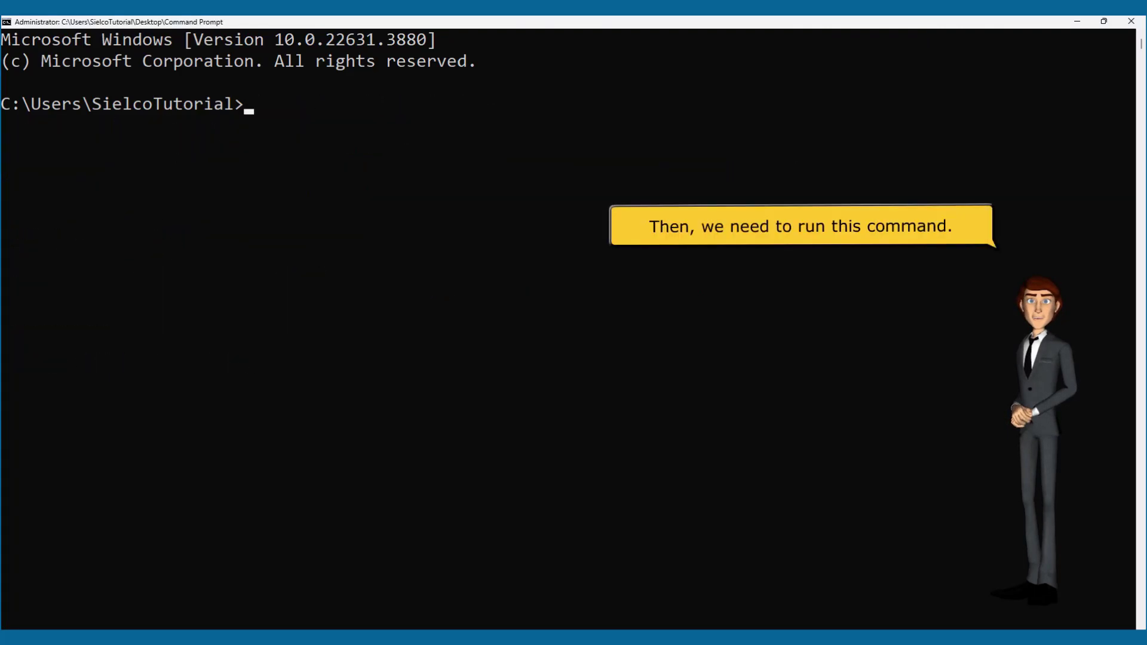
- Run step ca init for standalone CA MqttAppSamplesCA with DNS localhost, address 127.0.0.1:443 and provisioner MqttAppSamplesCAProvisioner, and enter the CA key password
type("step ca init -")
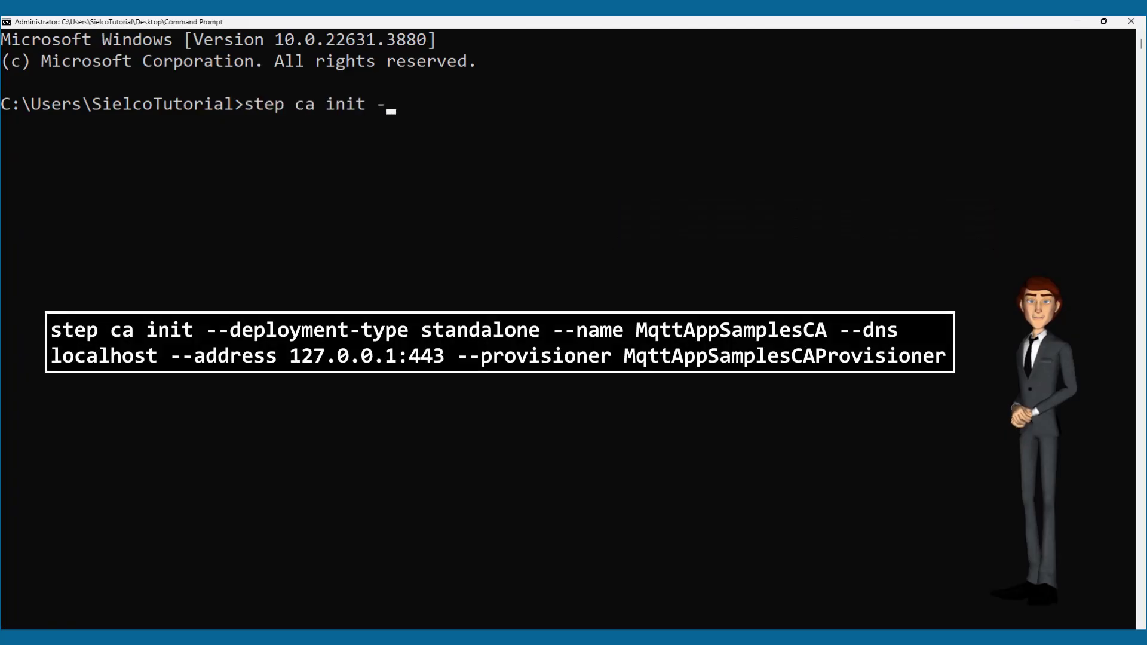
type("-deployment-type standalone ")
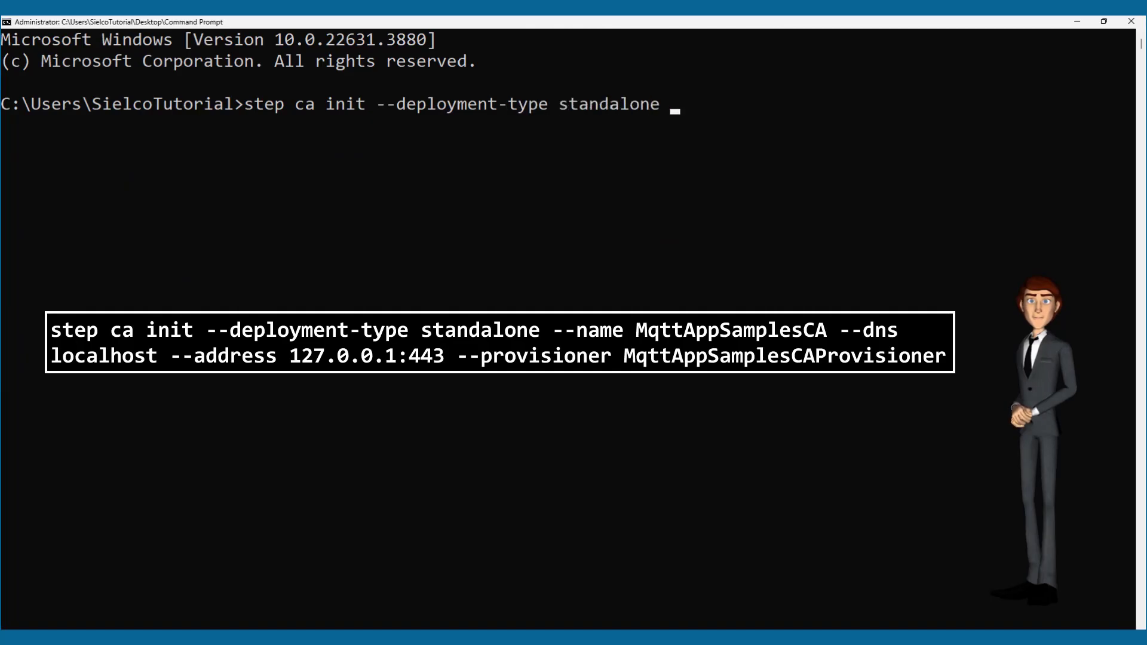
type("--name MqttAppSamplesCA --dns loc")
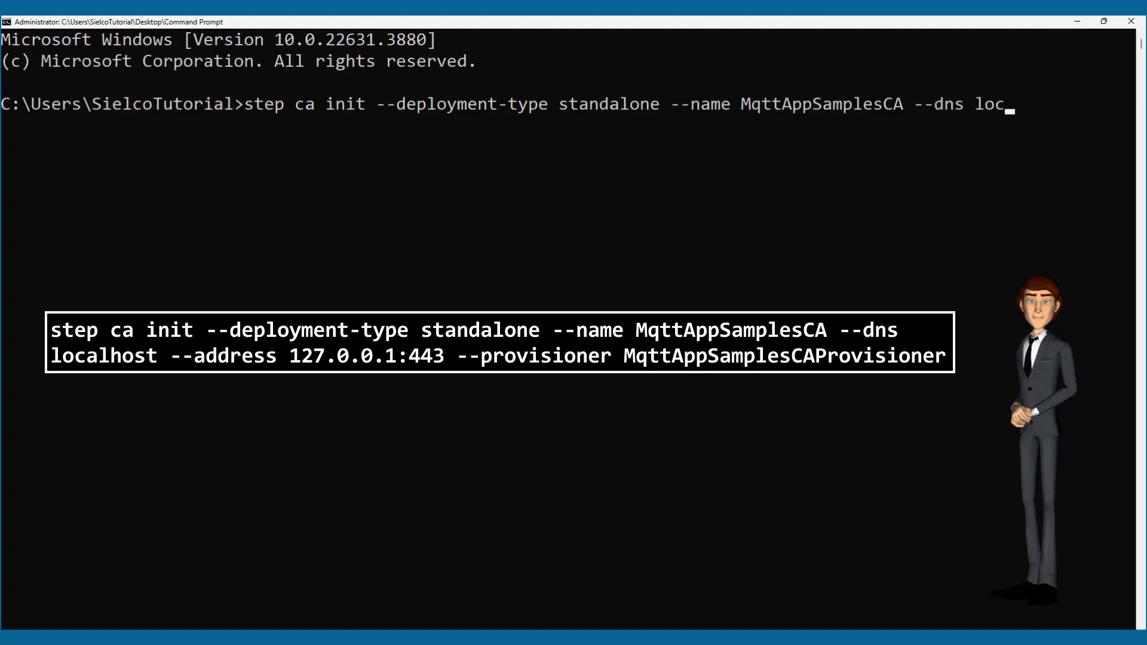
type("alhost --address 127.0.0.1:44")
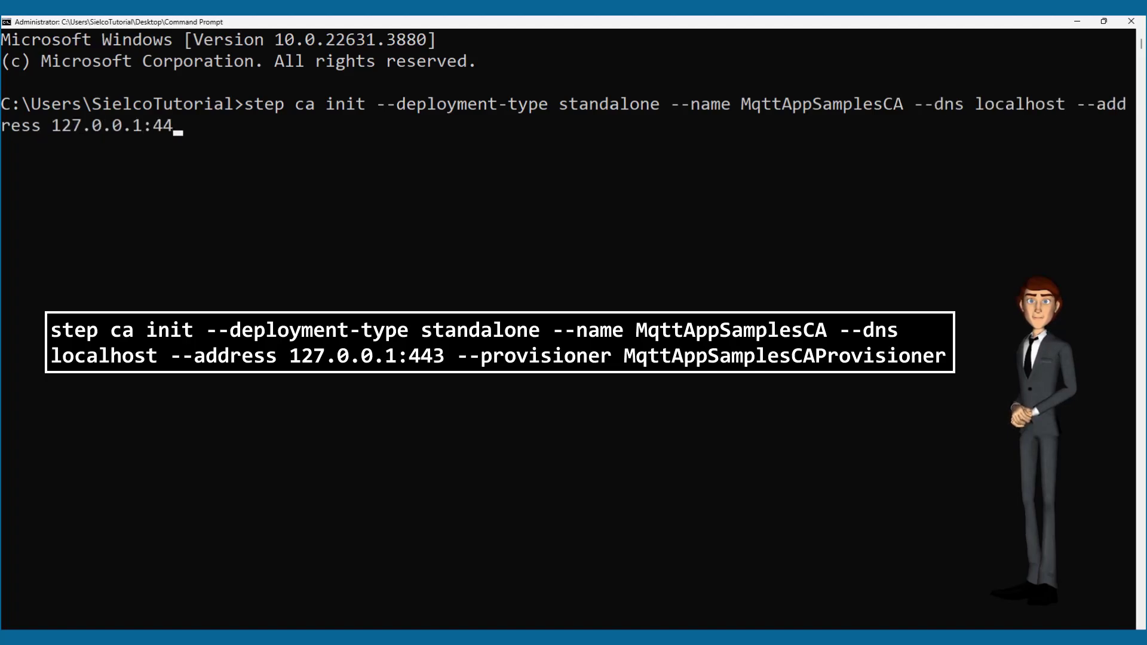
type("3 --provisioner MqttAppSamplesCAProvisioner")
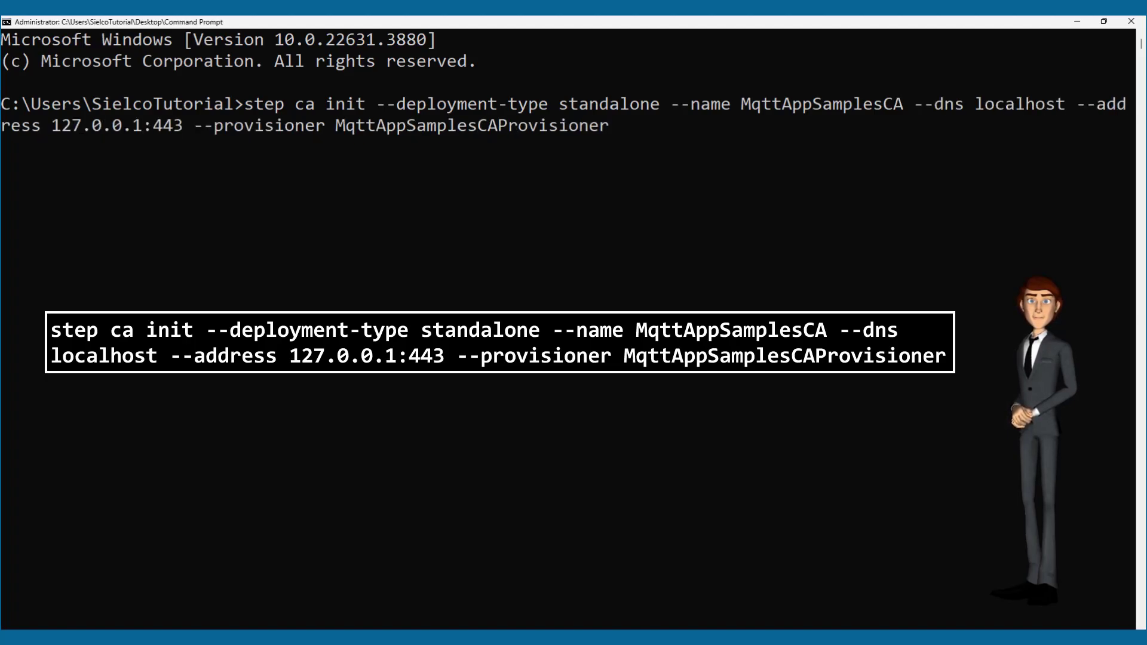
key("Return")
type("00000000")
key("Return")
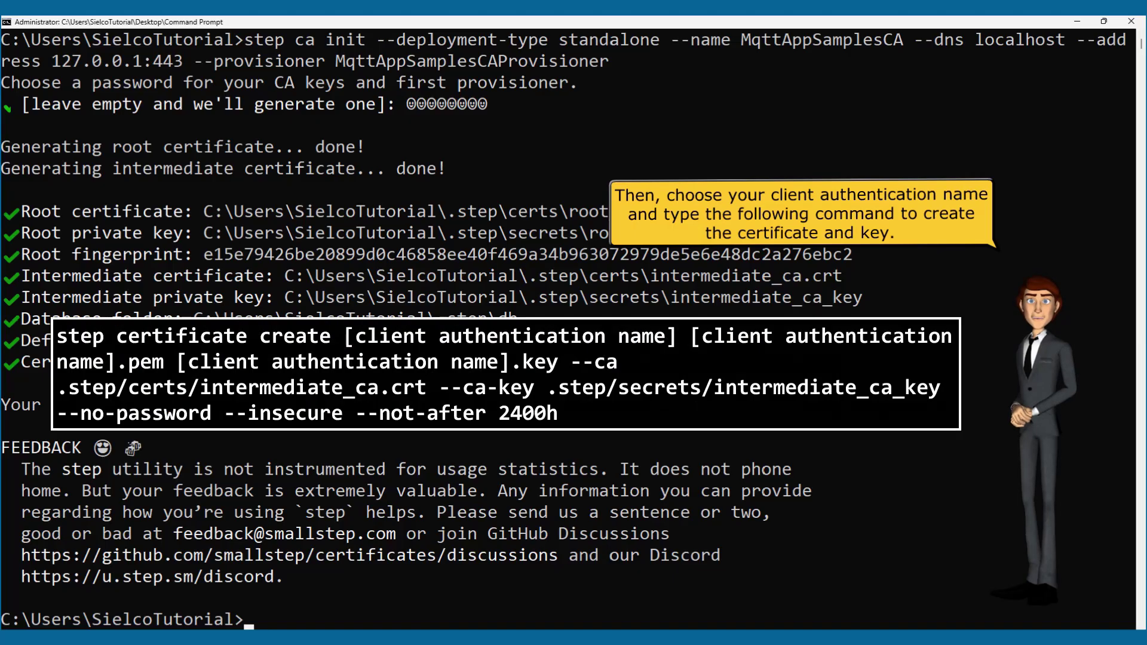
- Run step certificate create for client1, client1.pem and client1.key with .step/certs/intermediate_ca.crt, .step/secrets/intermediate_ca_key, --no-password --insecure --not-after 2400h, and enter the intermediate key password
type("step ")
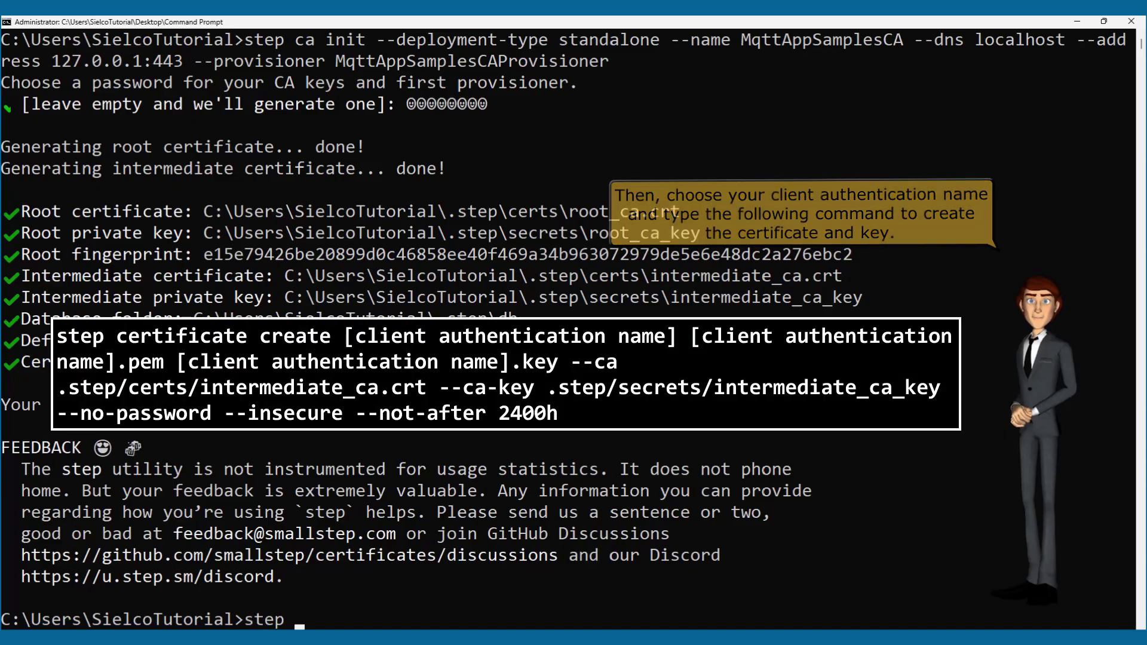
type("certificate create client1 clie")
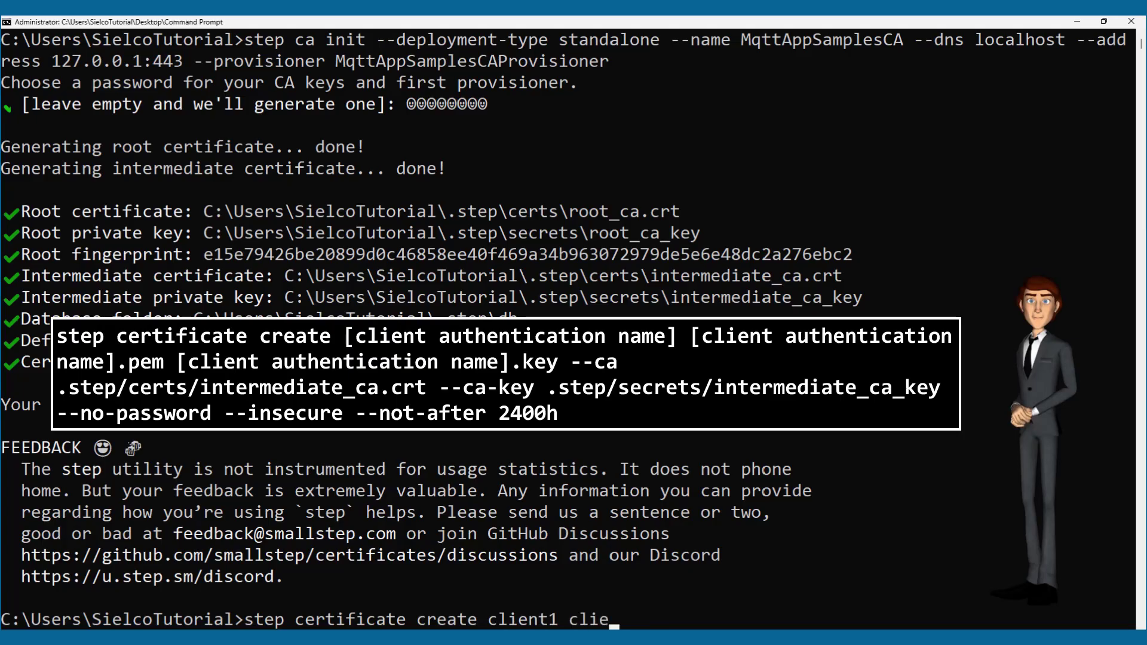
type("nt1.pem client1.key --ca .step/")
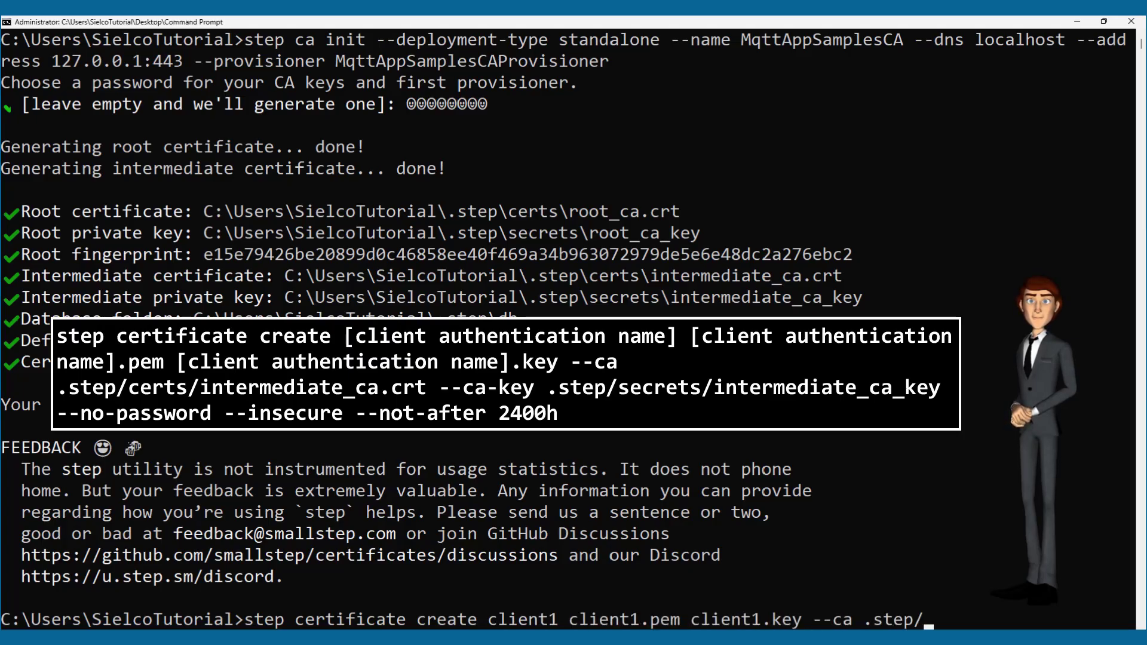
type("certs/intermediate_ca.crt --ca-key ")
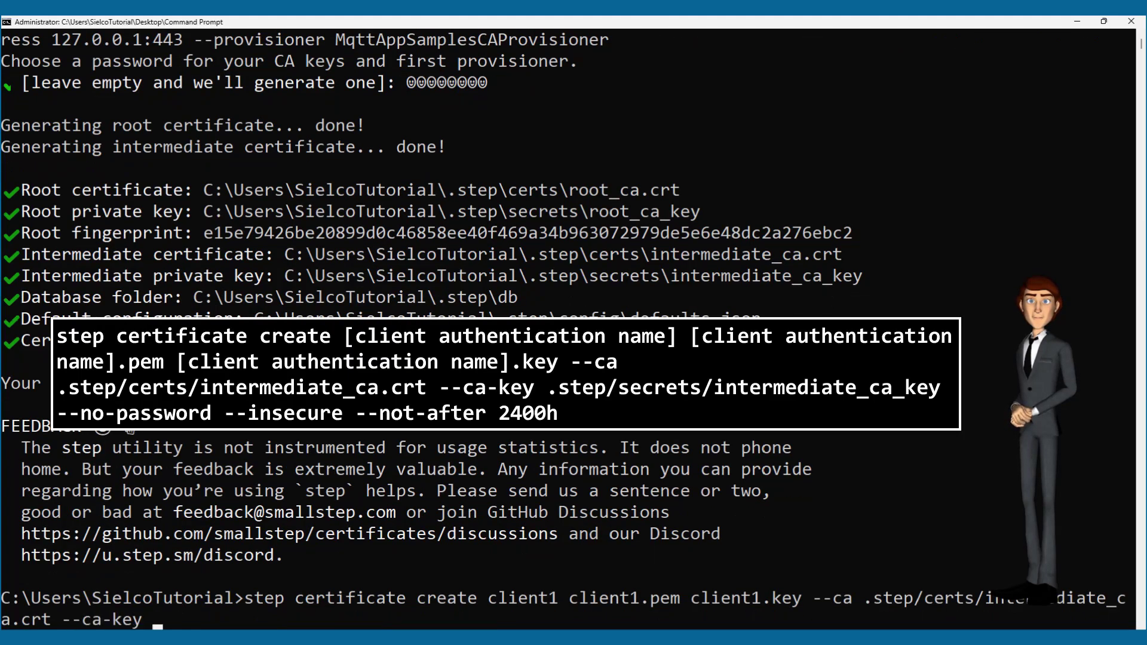
type(".step/secrets/intermediate_ca_k")
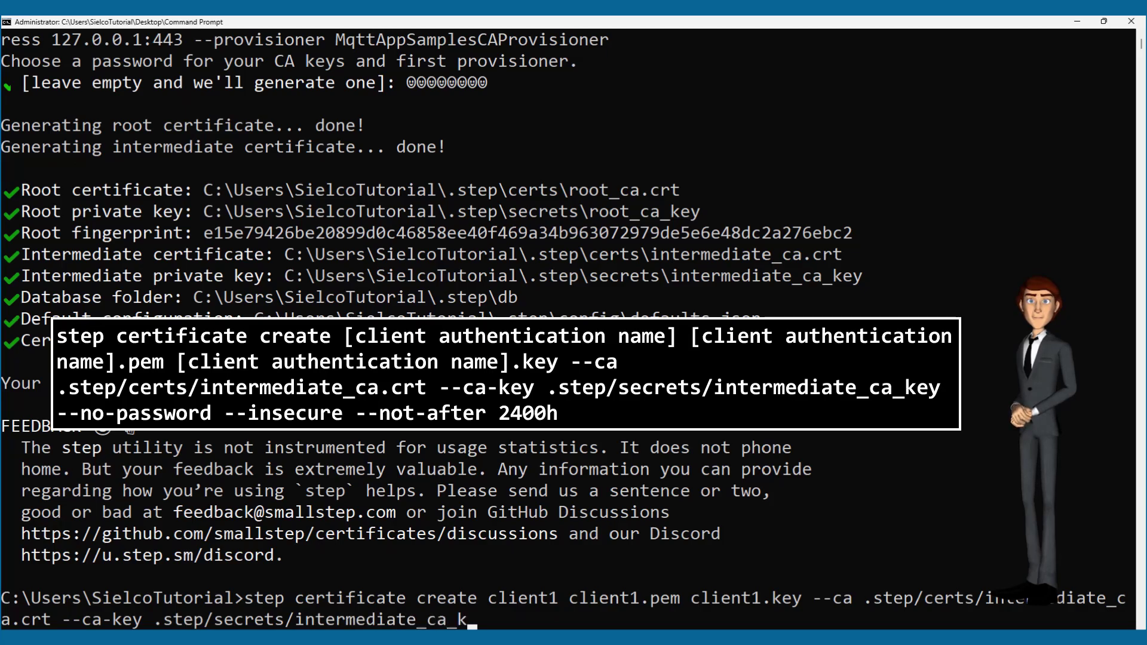
type("ey --no-password --insecure --not-after 2400h")
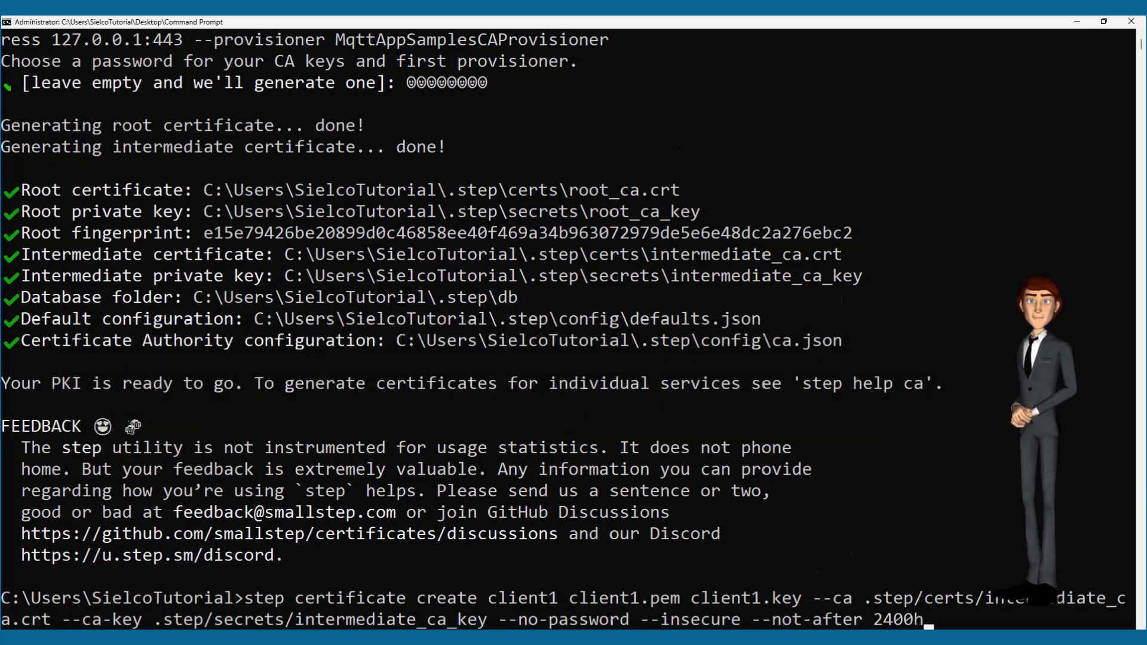
key("Return")
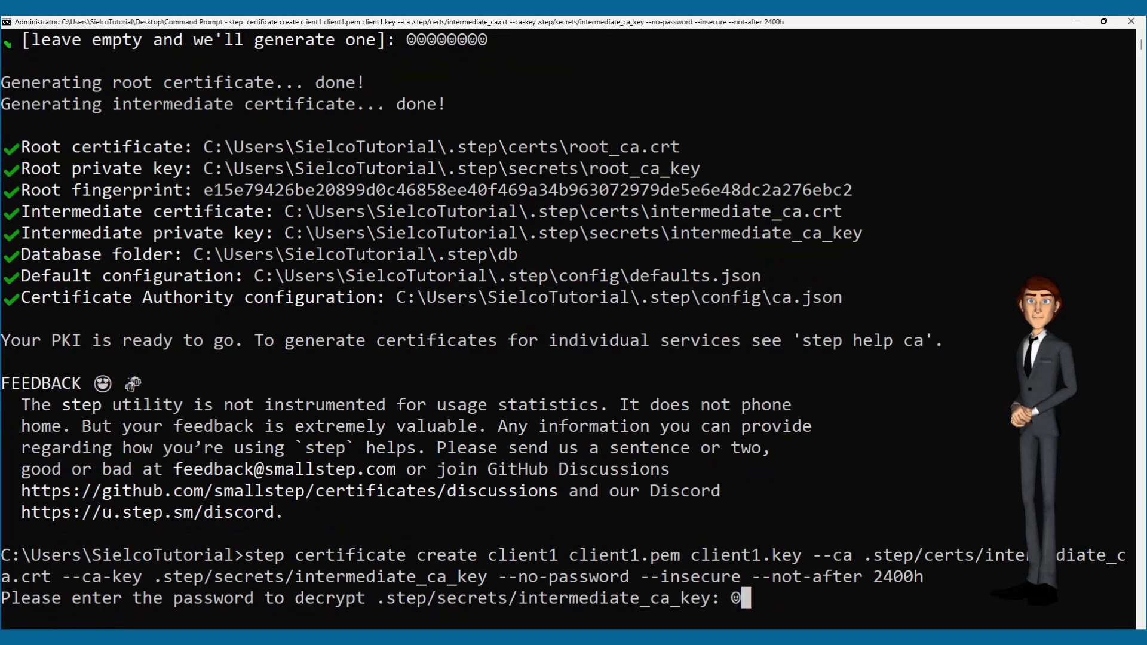
type("********")
key("Return")
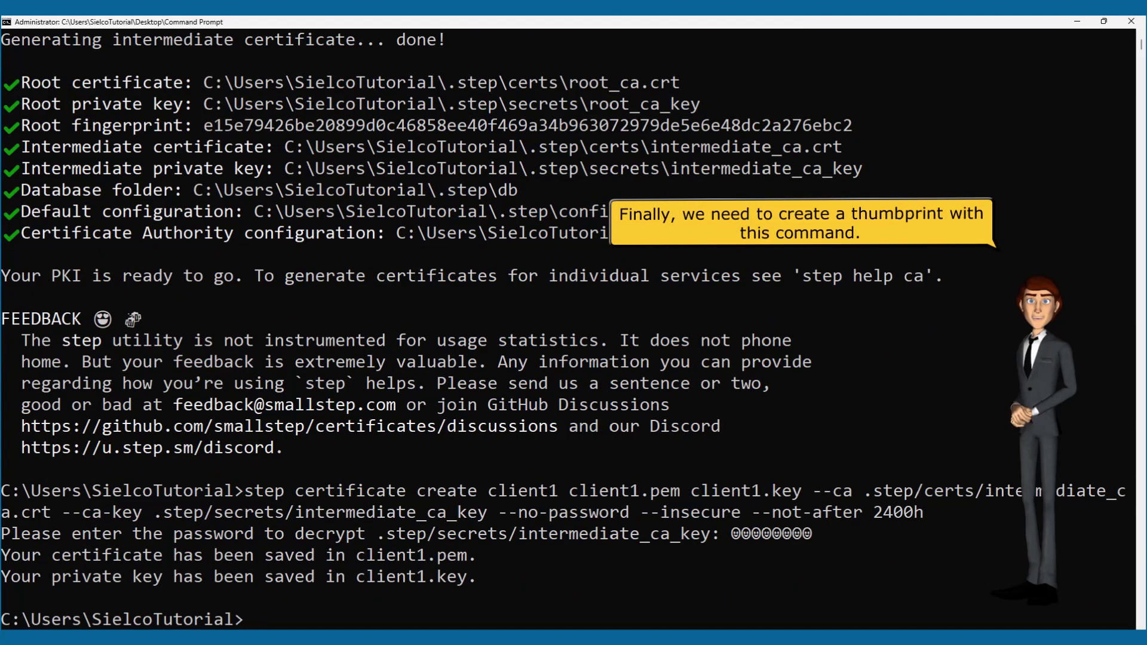
- Generate the thumbprint of client1.pem with the step certificate fingerprint command
type("step certificate fingerpr")
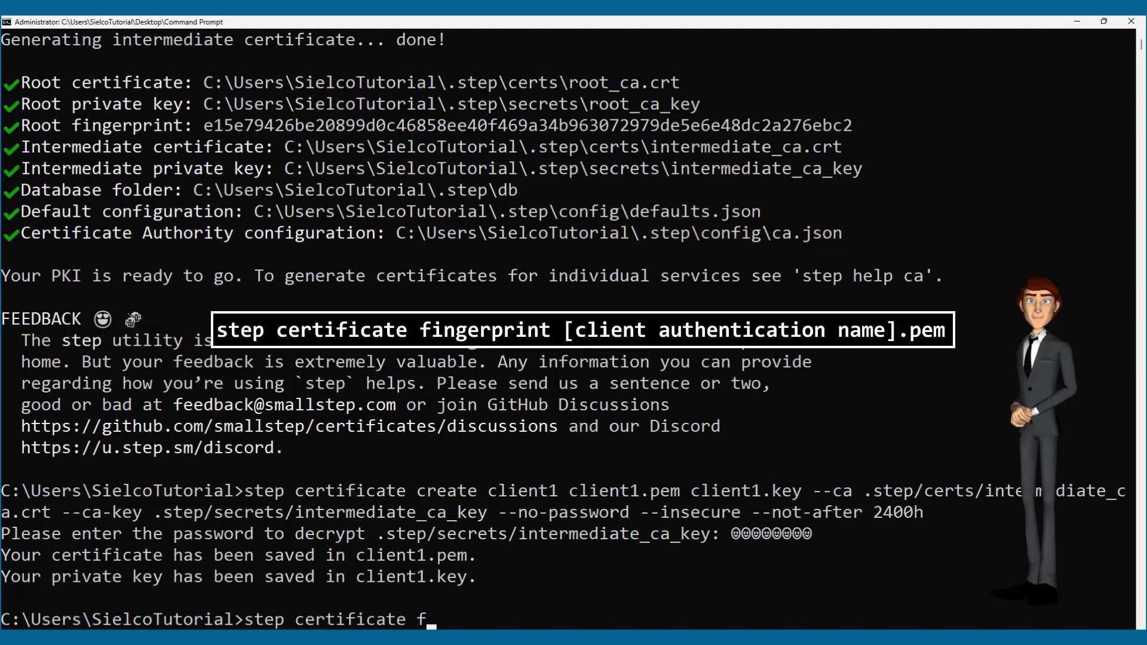
type("int client1.pem")
key("Return")
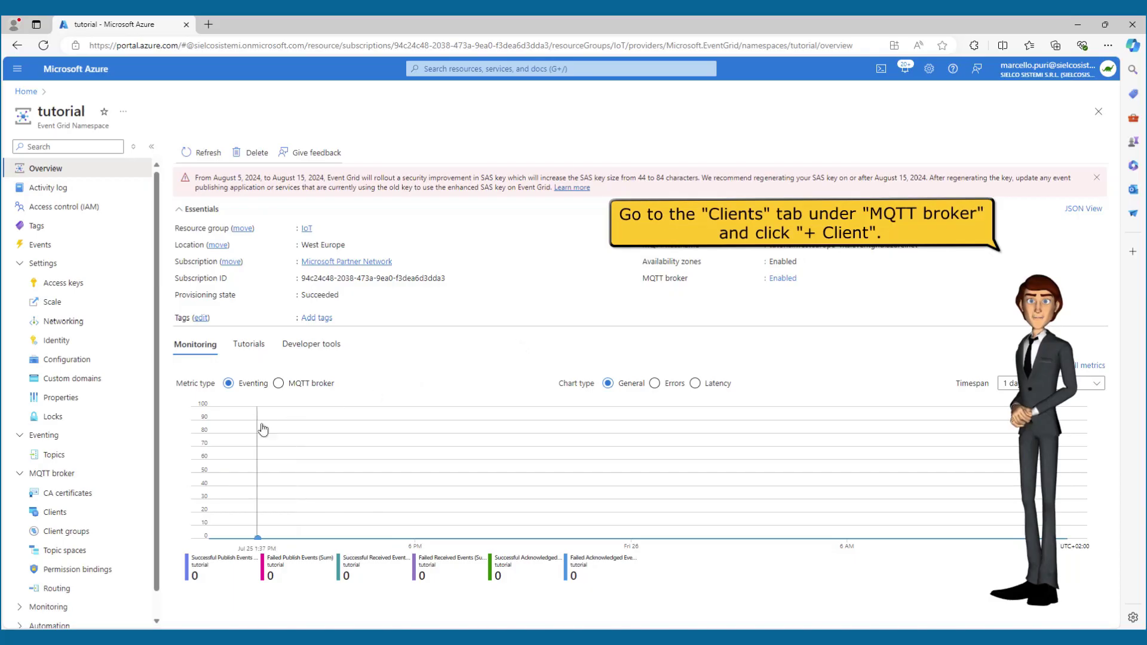
- Start a new MQTT broker client in the tutorial namespace and name it client1
left_click(64, 513)
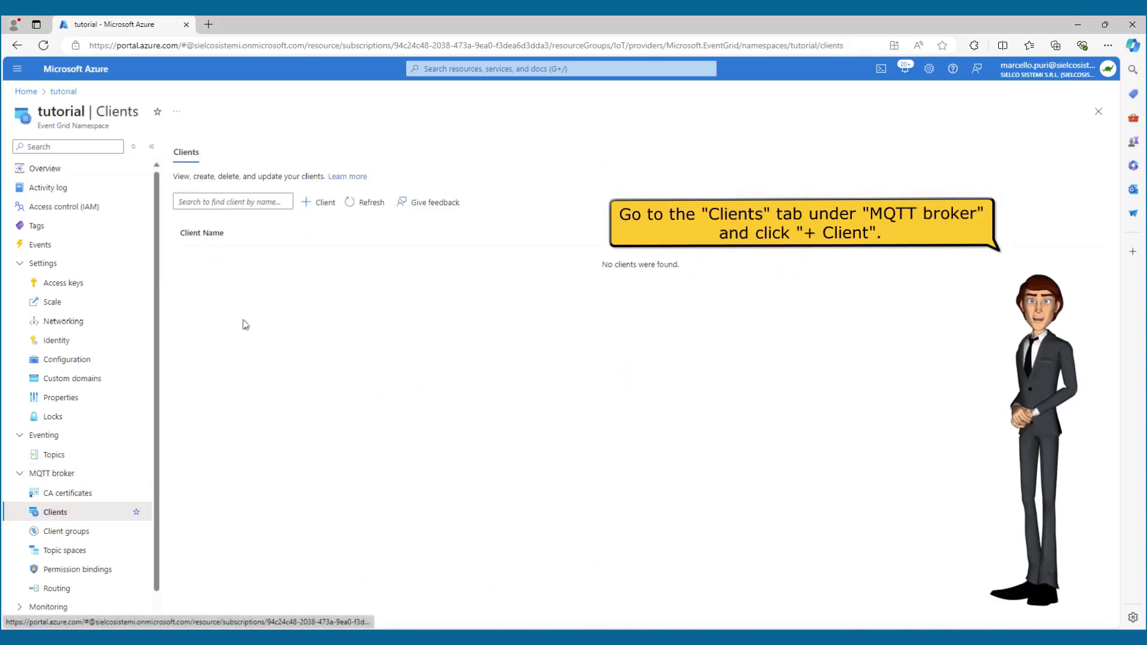
left_click(318, 205)
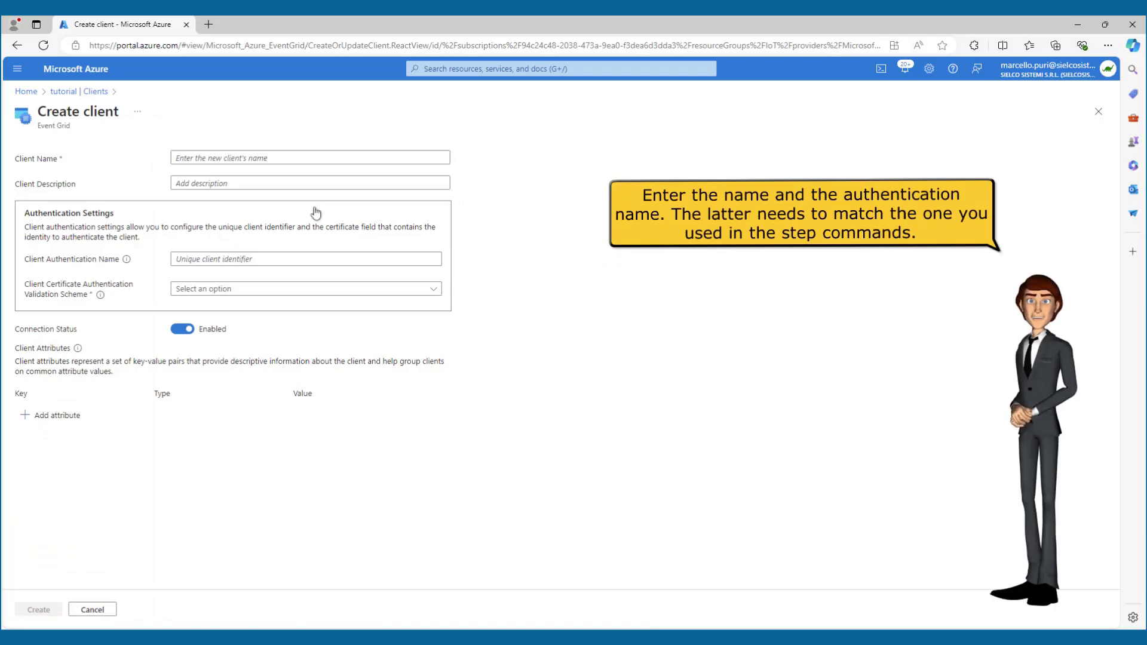
left_click(272, 159)
type("client1")
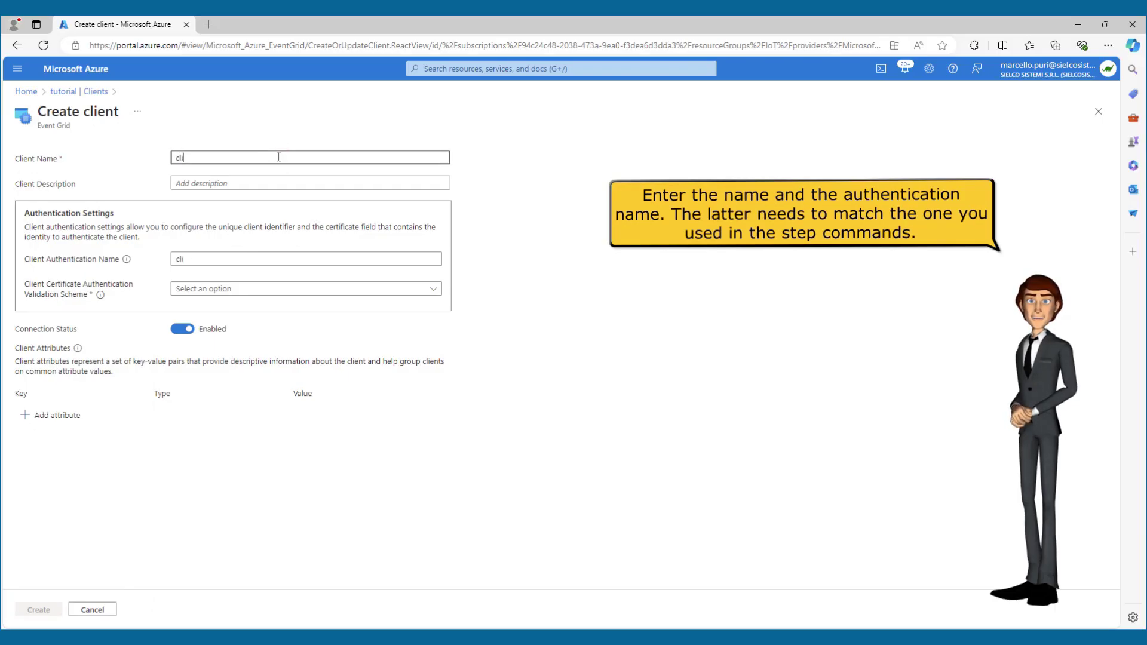
- Set client1's certificate validation scheme to Thumbprint Match, enter the generated fingerprint as primary thumbprint, and create the client
left_click(226, 289)
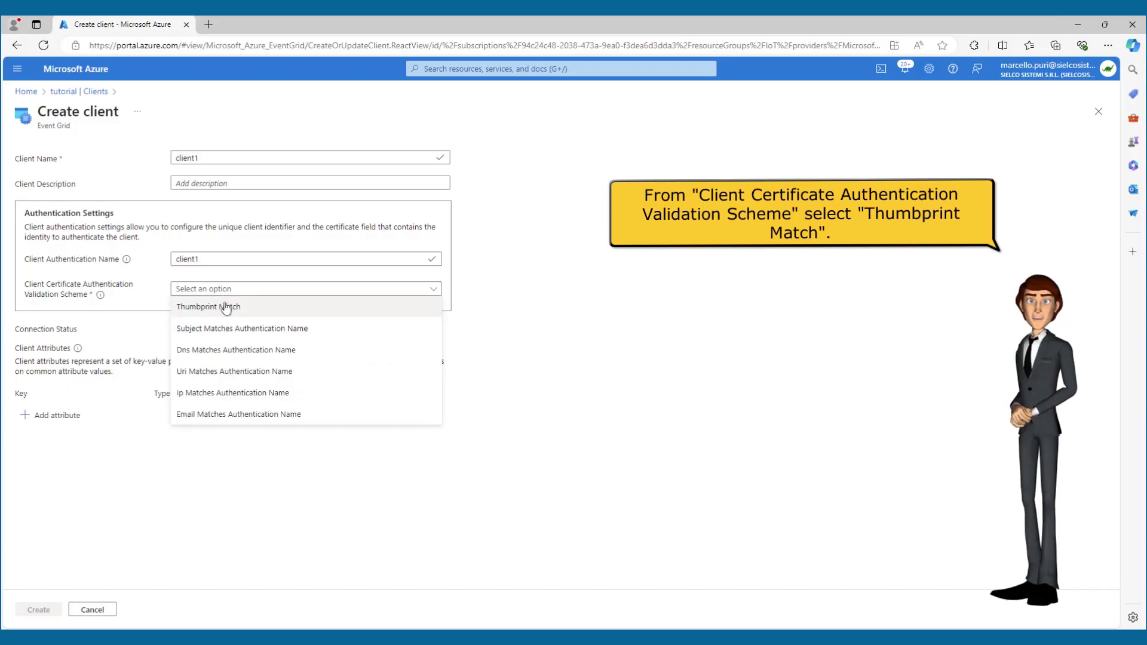
left_click(226, 308)
left_click(226, 318)
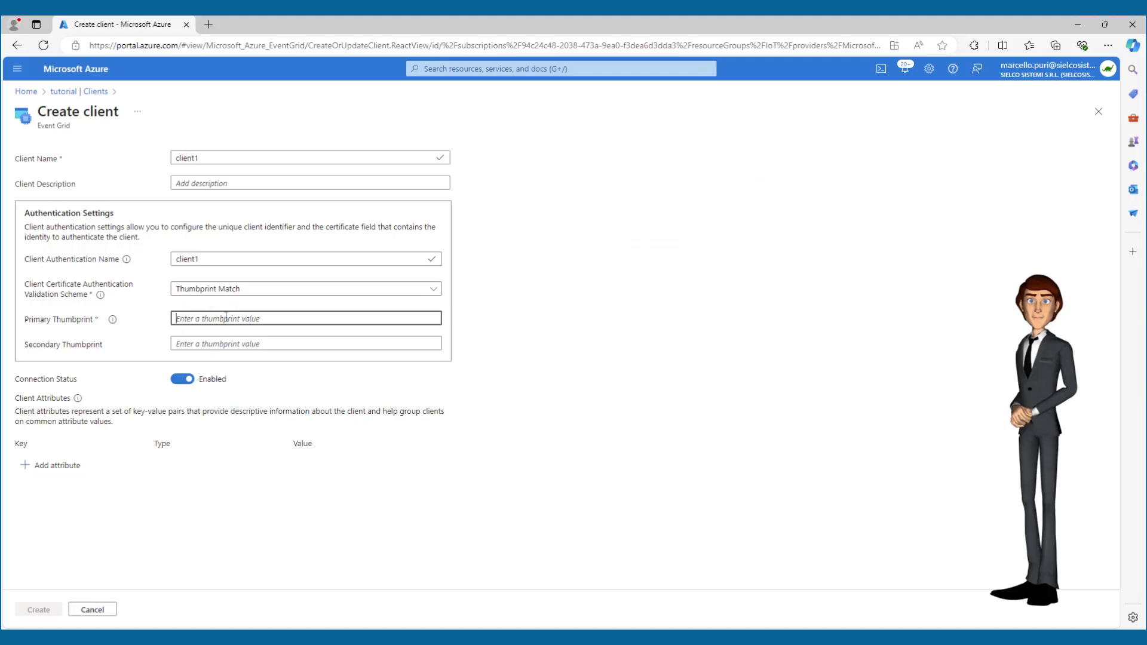
type("10506de7e07b626308ad7aebb4f9a2dd4edfacacee9c502a5fc219ac52ddf6c1")
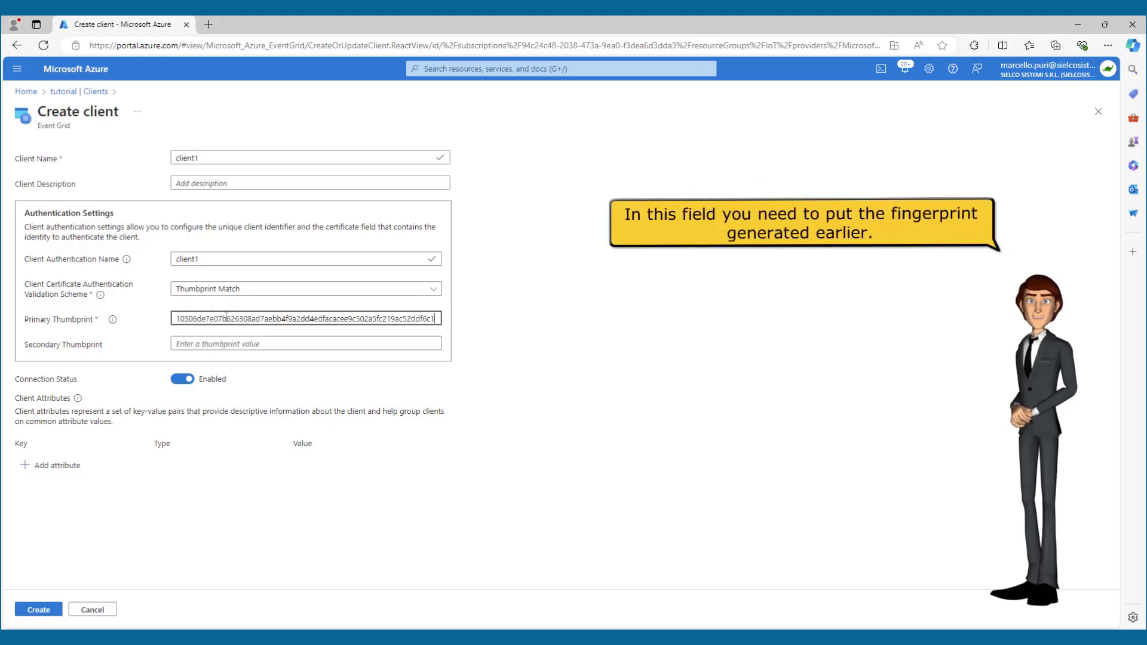
left_click(52, 611)
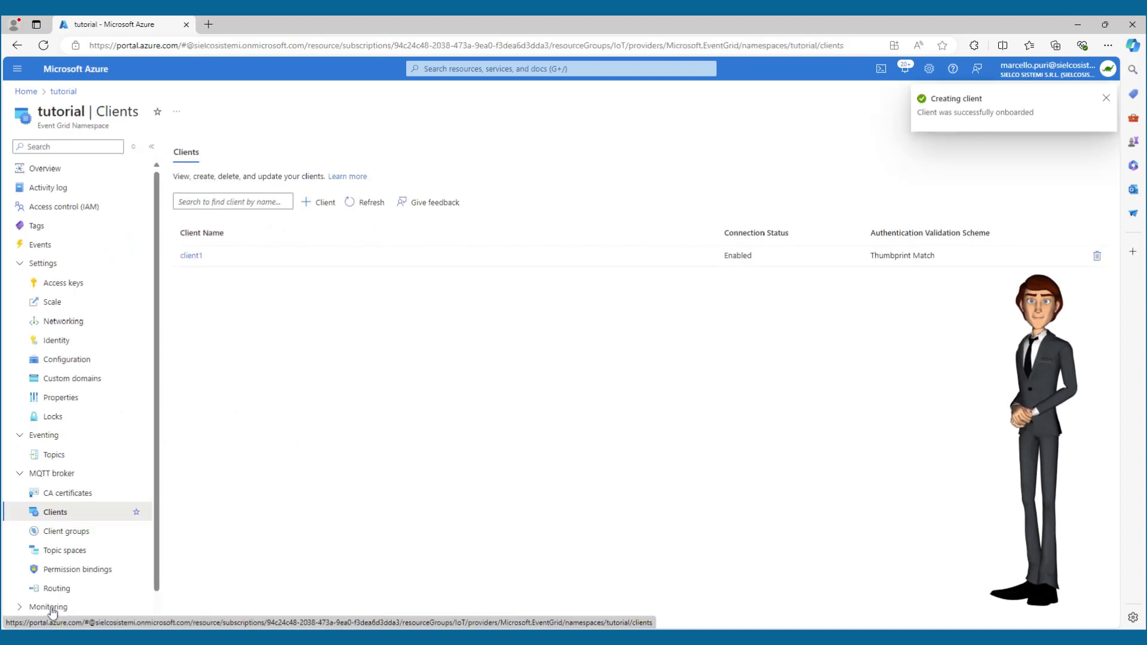
- Create a topic space named topicSpace in the tutorial namespace with the wildcard topic template #
left_click(55, 550)
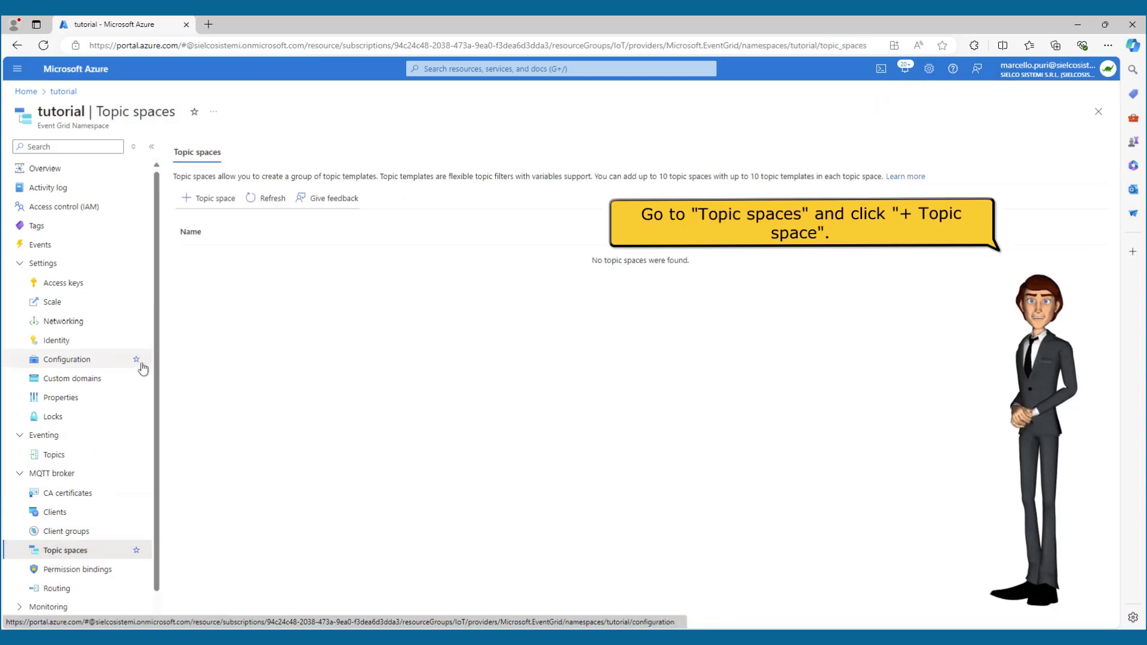
left_click(218, 202)
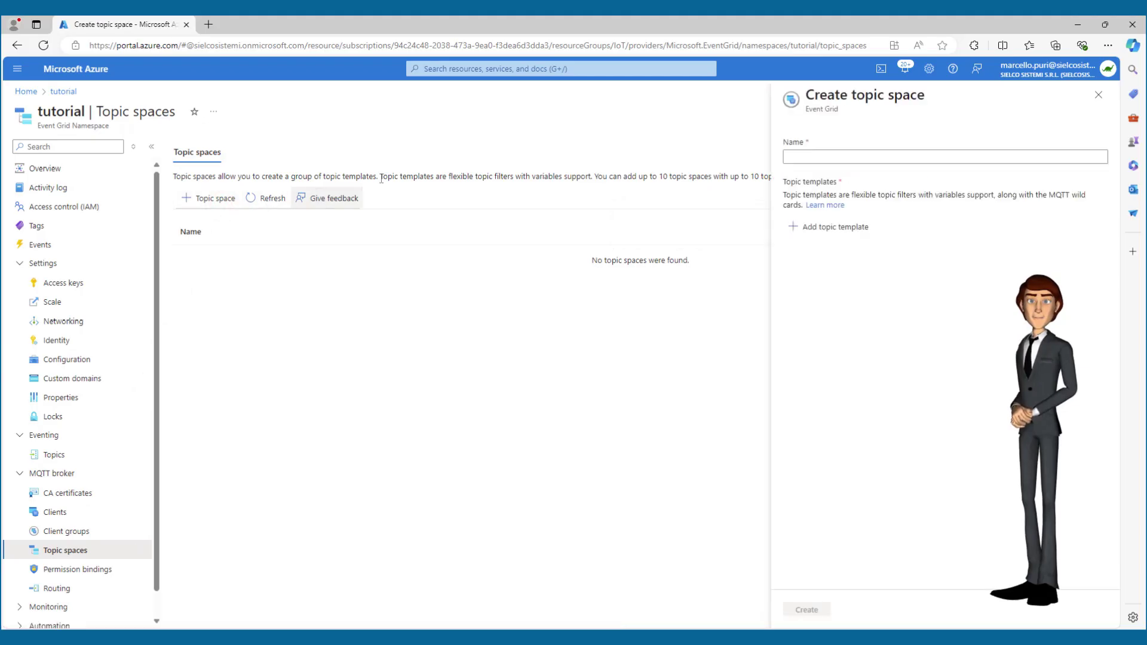
left_click(798, 157)
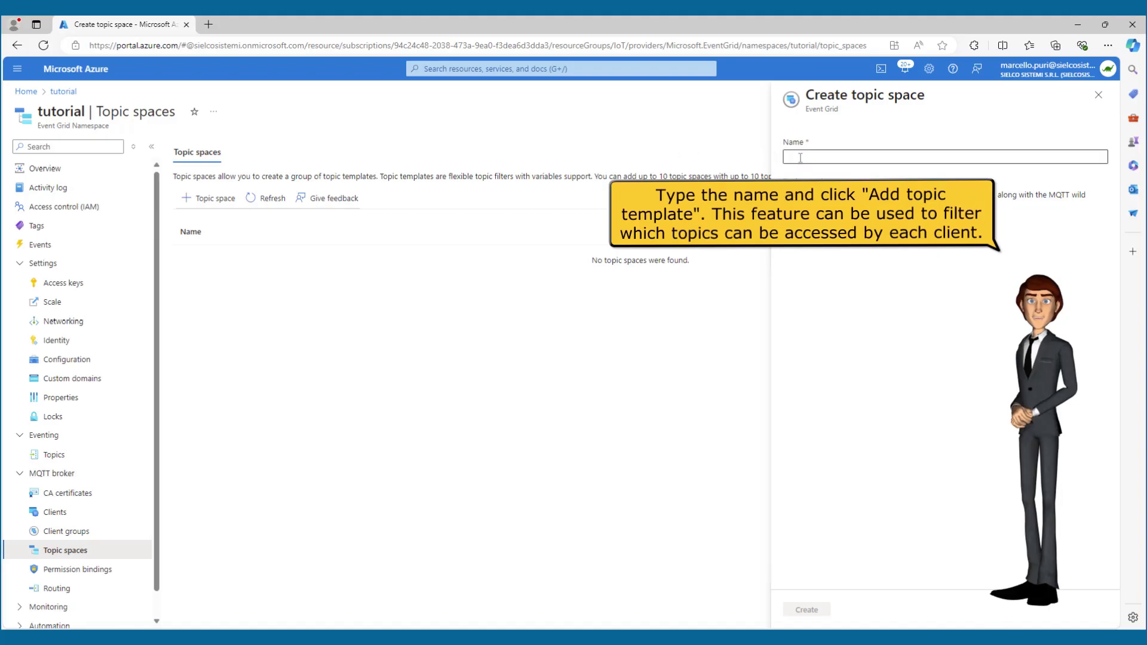
type("topicSpace")
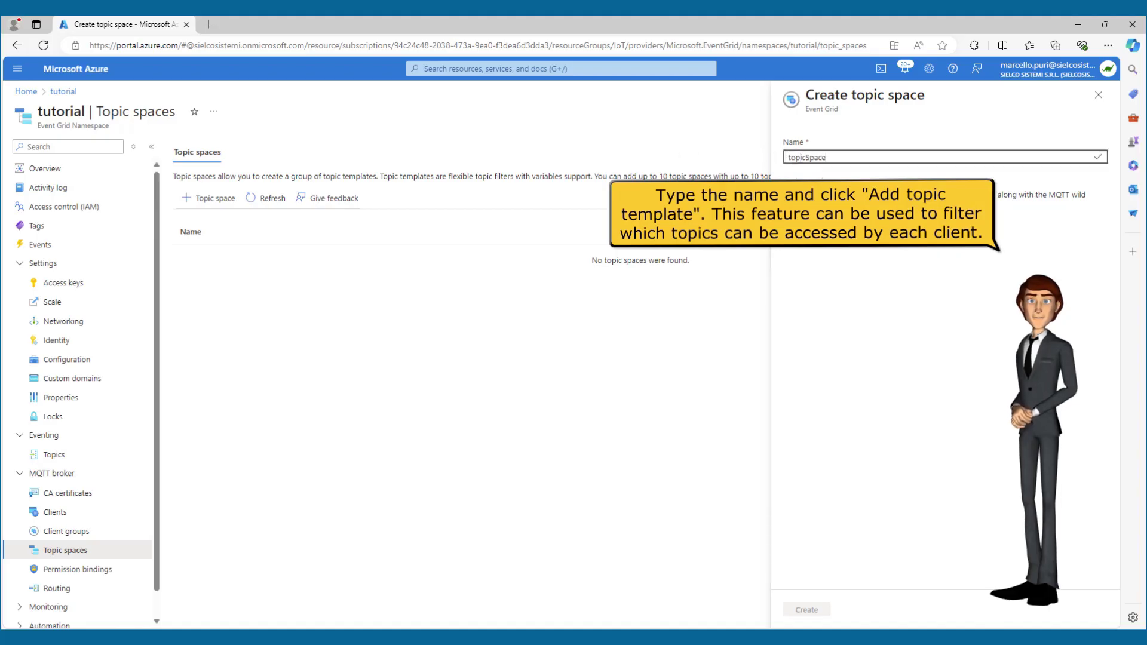
left_click(824, 223)
type("#")
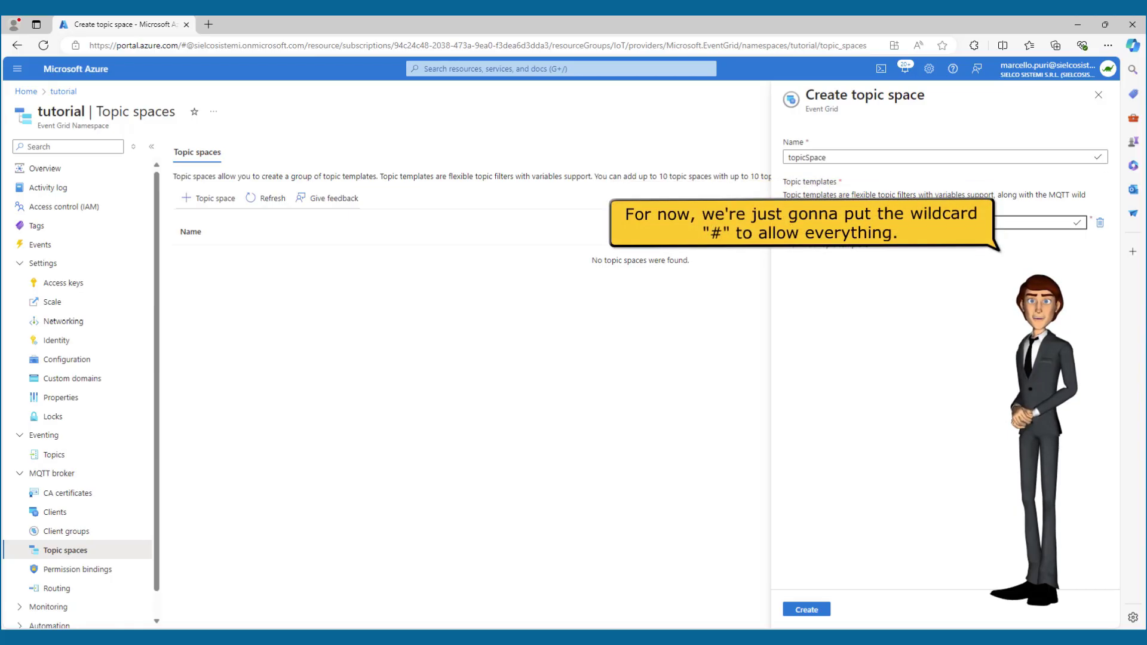
left_click(807, 610)
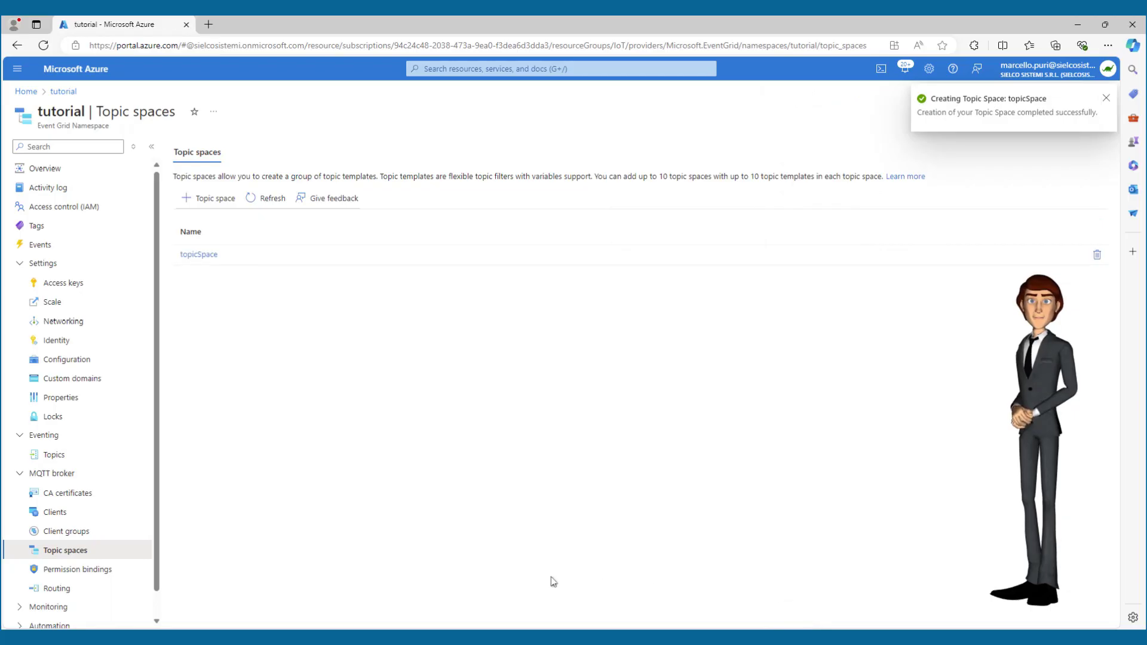
- Create permission binding bindingPub for client group $all and topic space topicSpace with the Publisher permission
left_click(110, 570)
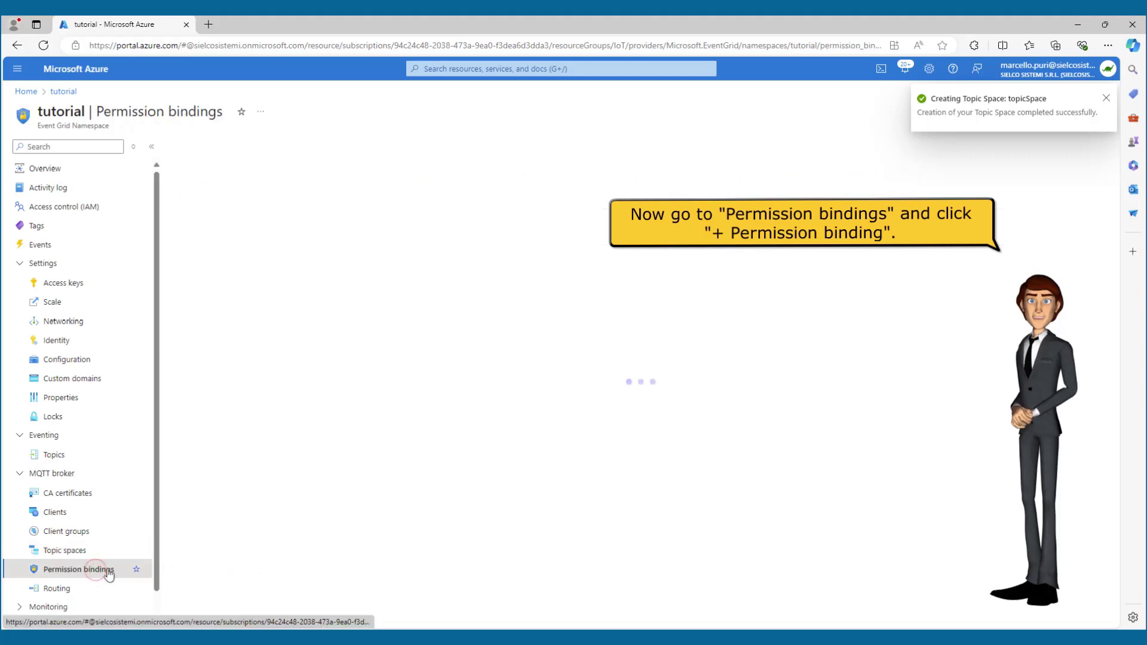
left_click(257, 199)
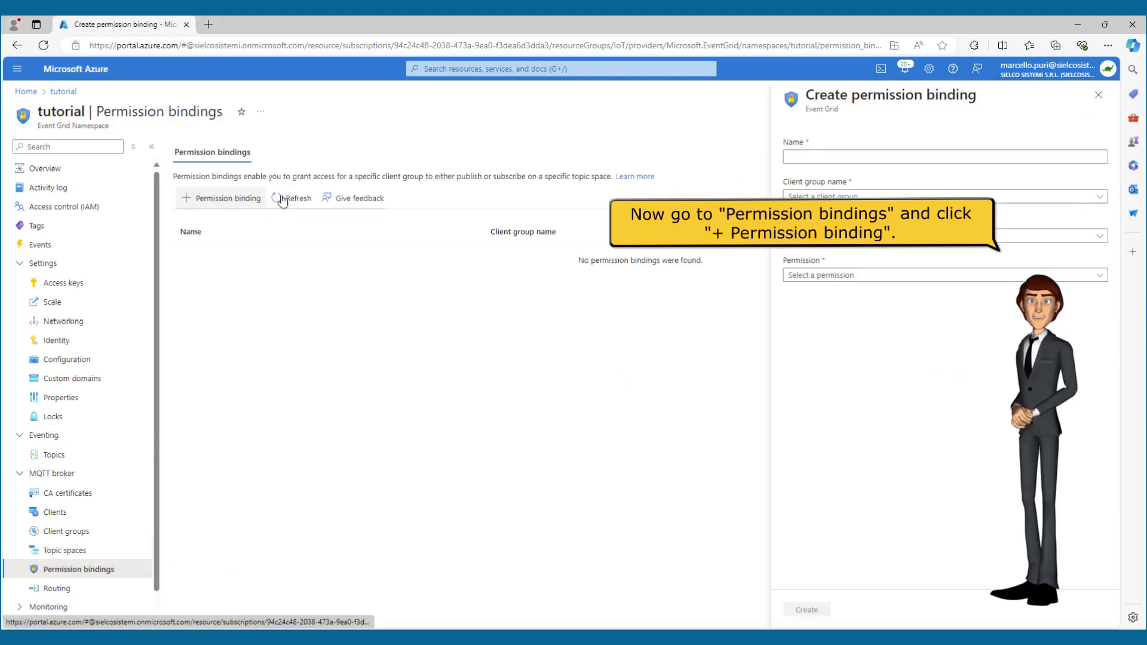
left_click(795, 154)
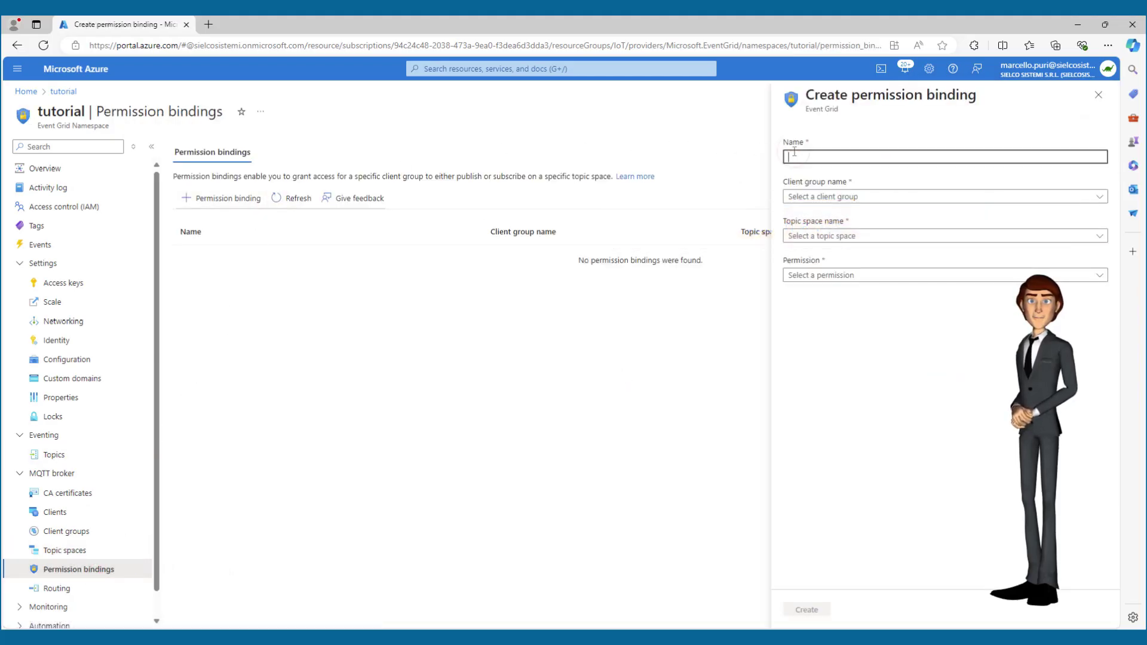
left_click(807, 199)
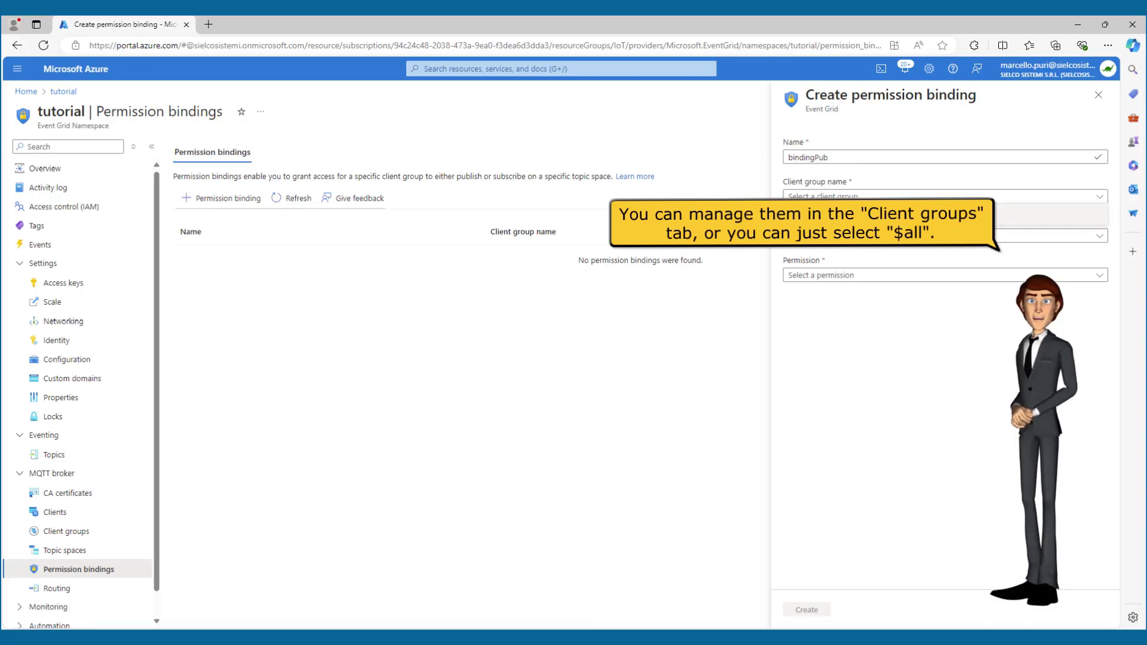
left_click(808, 214)
left_click(813, 235)
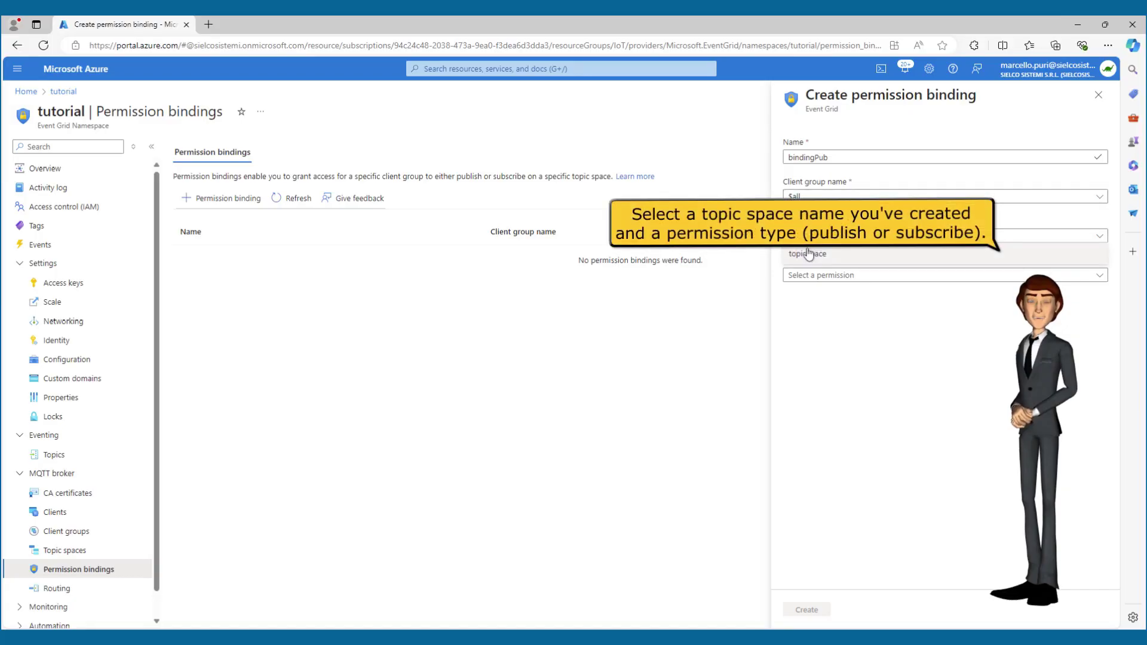
left_click(808, 254)
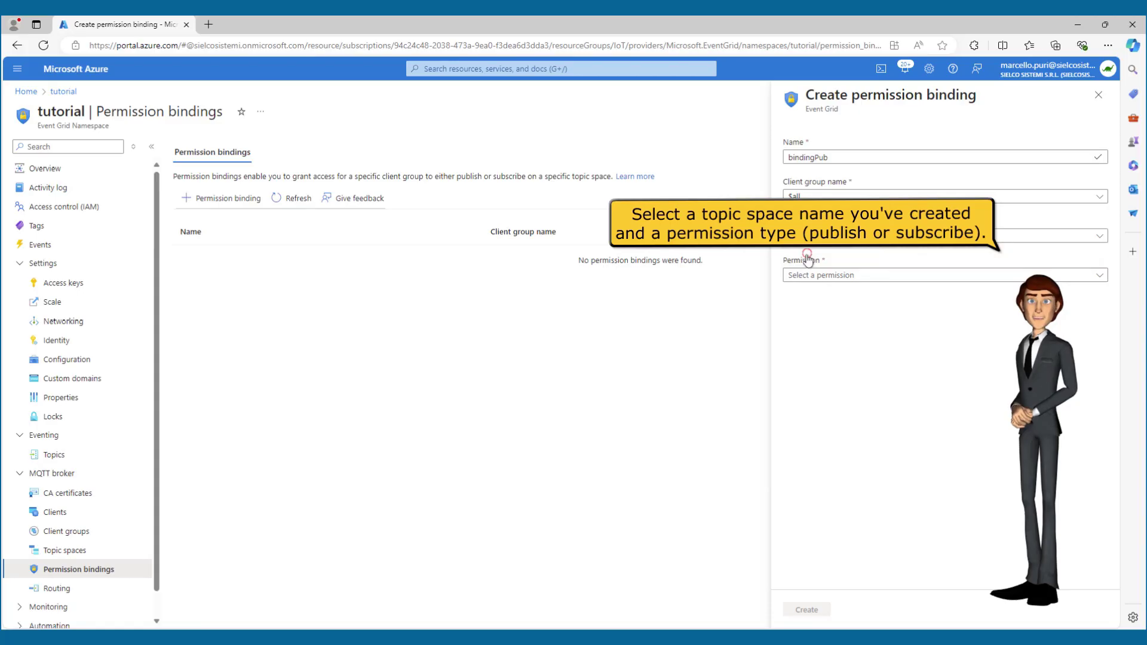
left_click(807, 276)
left_click(807, 291)
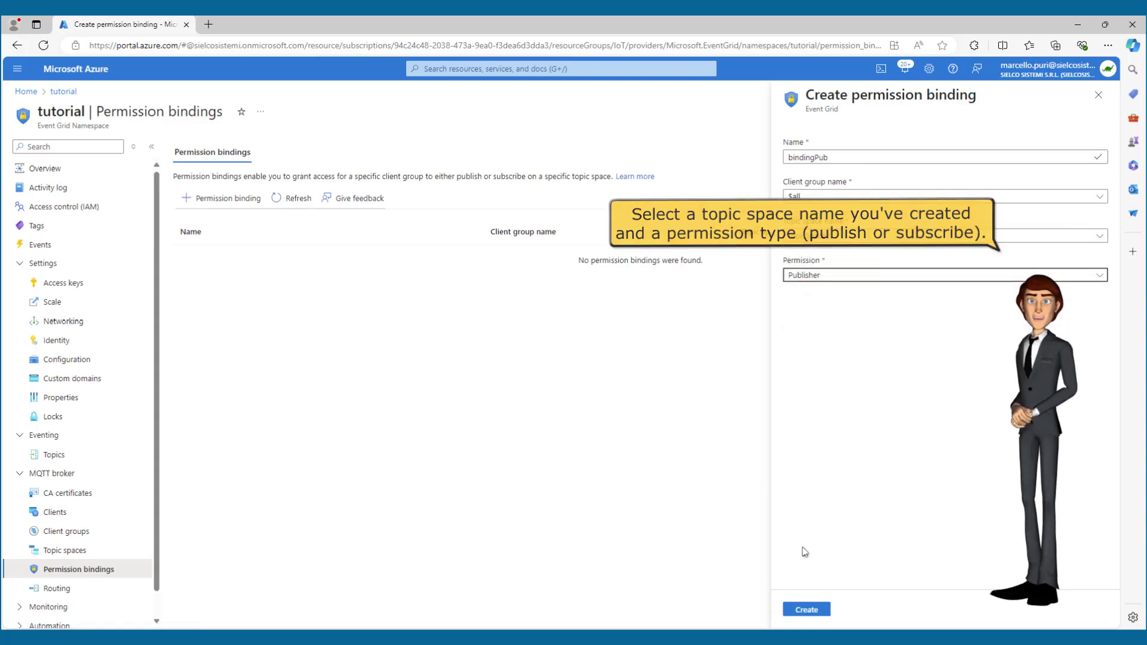
left_click(806, 610)
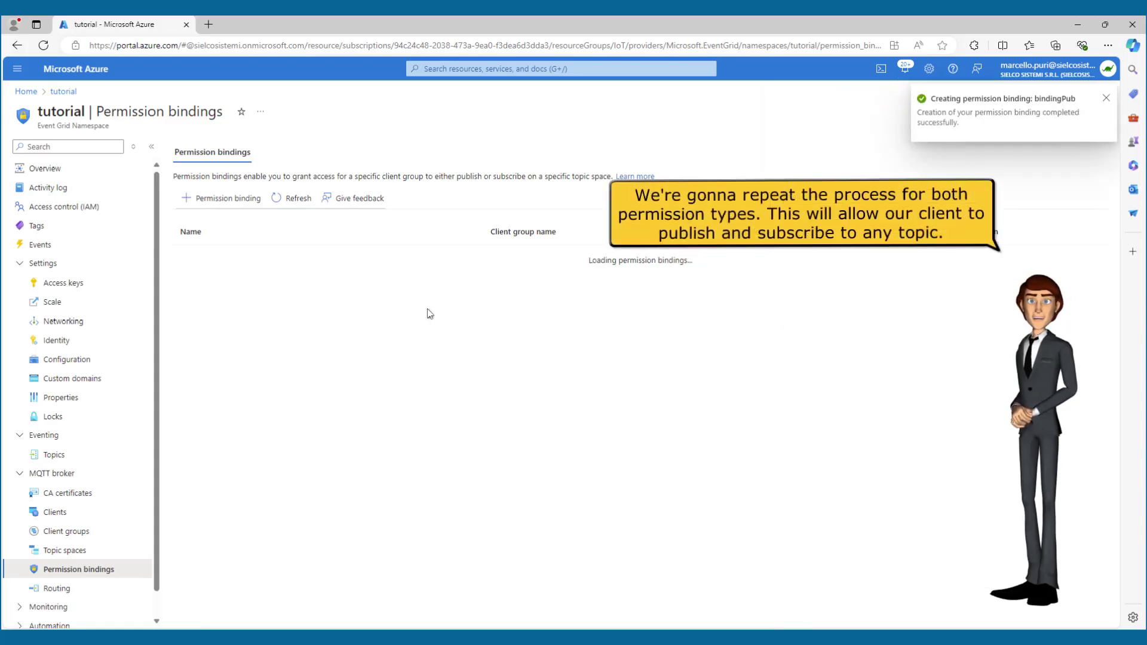
- Create permission binding bindingSub for client group $all and topic space topicSpace with the Subscriber permission
left_click(226, 198)
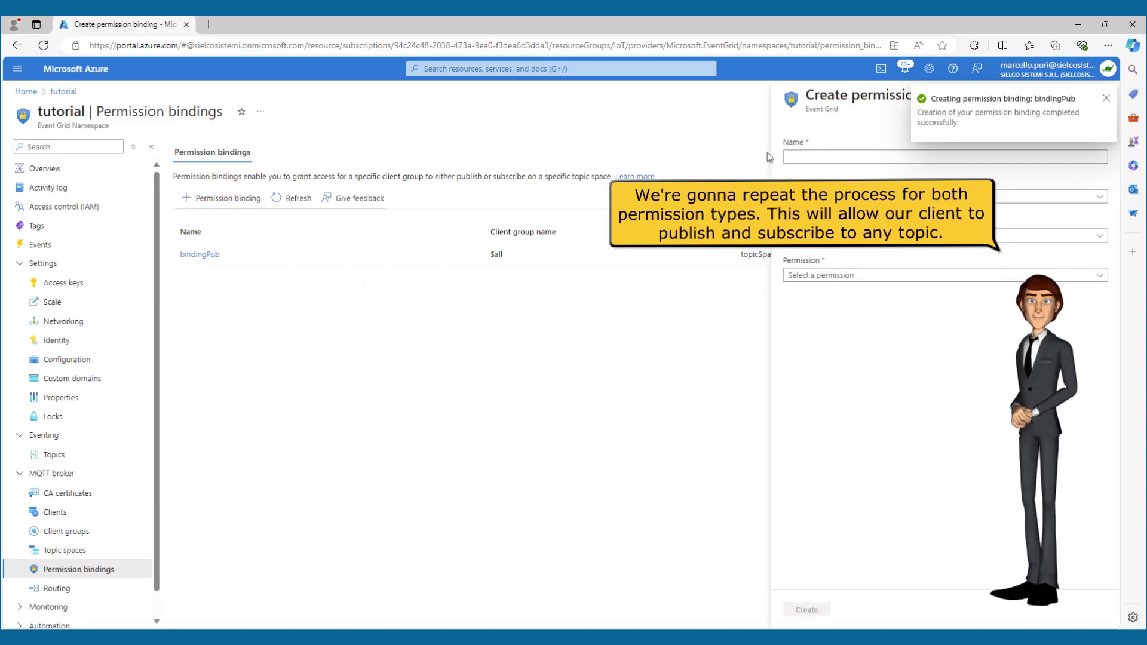
left_click(788, 154)
left_click(792, 196)
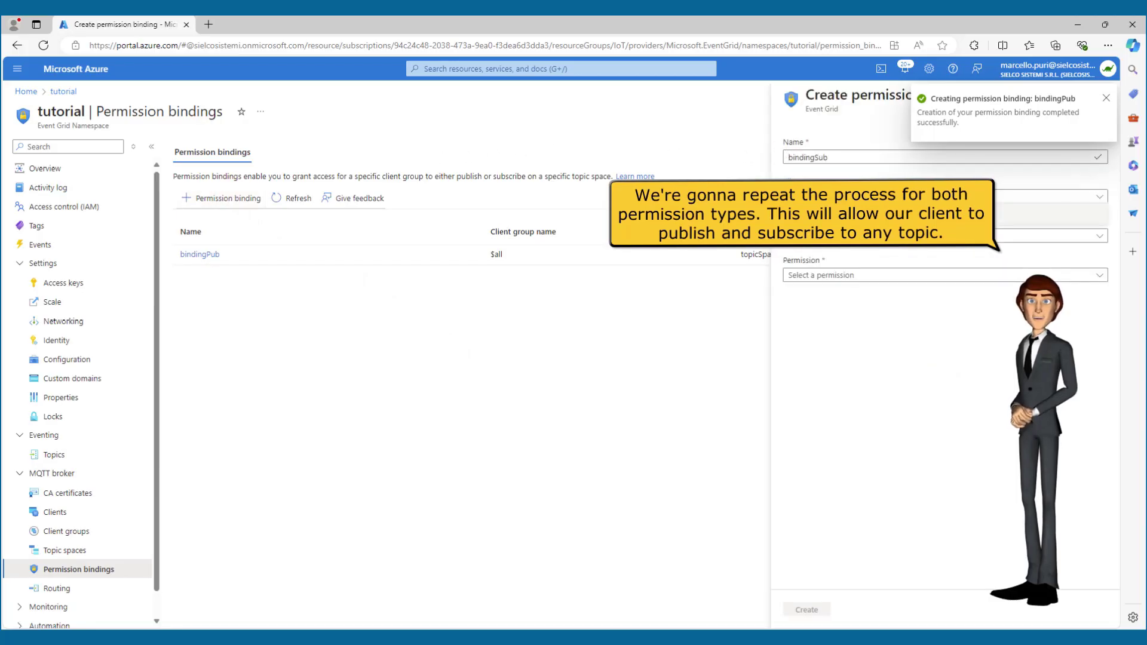
left_click(793, 215)
left_click(794, 236)
left_click(796, 254)
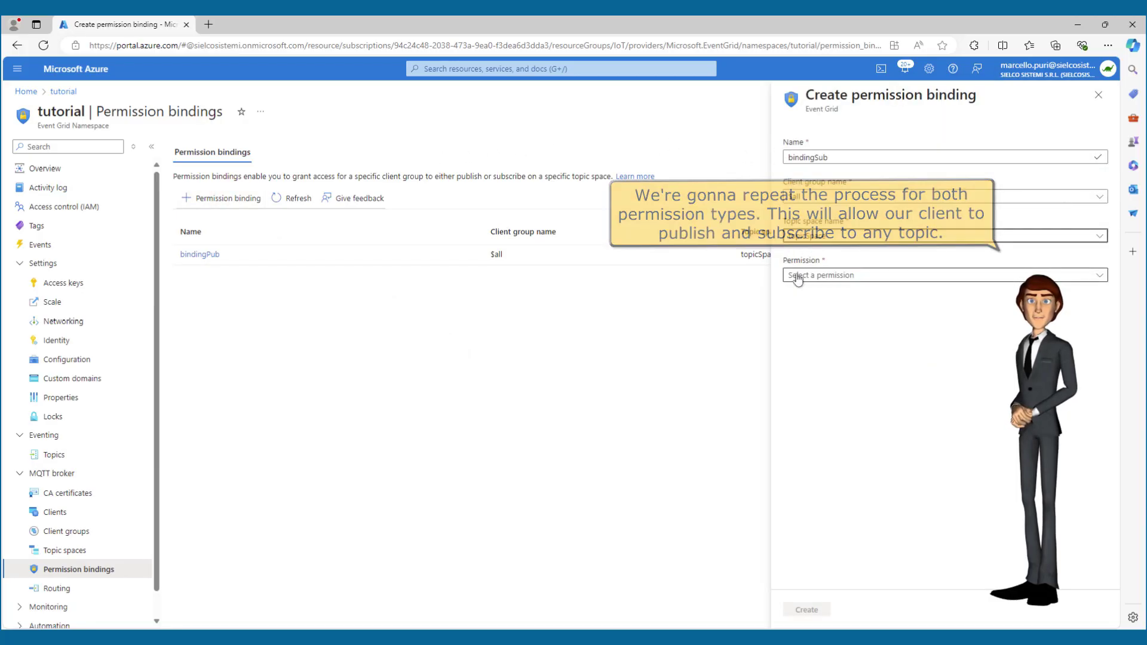
left_click(794, 275)
left_click(799, 310)
left_click(807, 610)
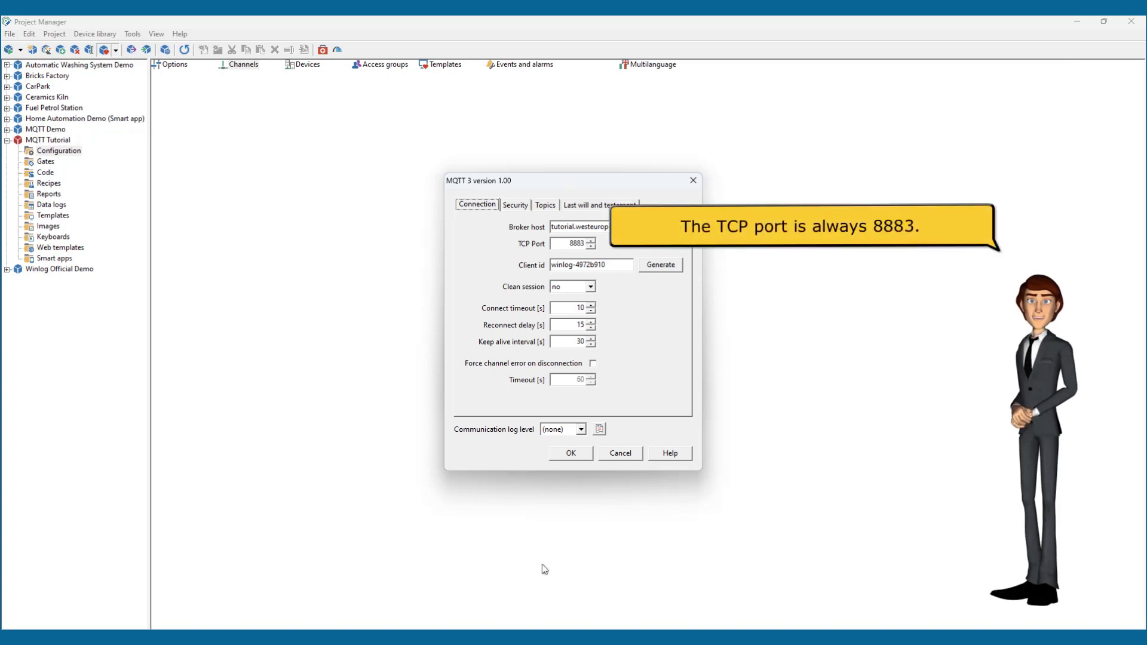
- In Winlog Project Manager, enable the SSL client certificate for the MQTT channel and select client1.pem as its certificate
left_click(517, 205)
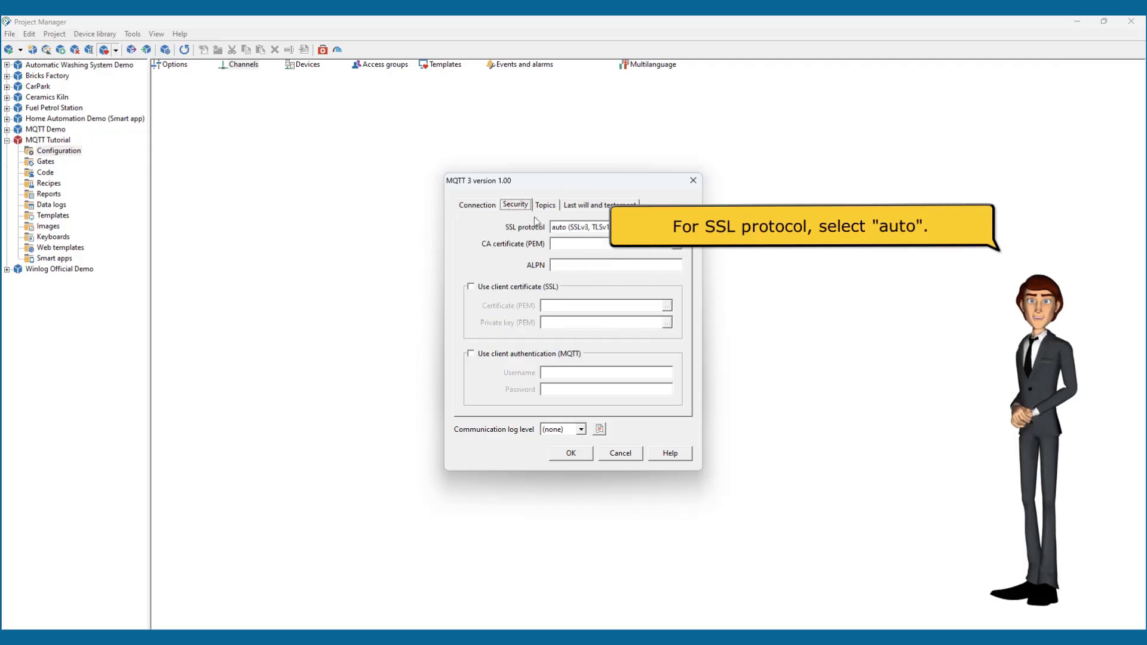
left_click(472, 287)
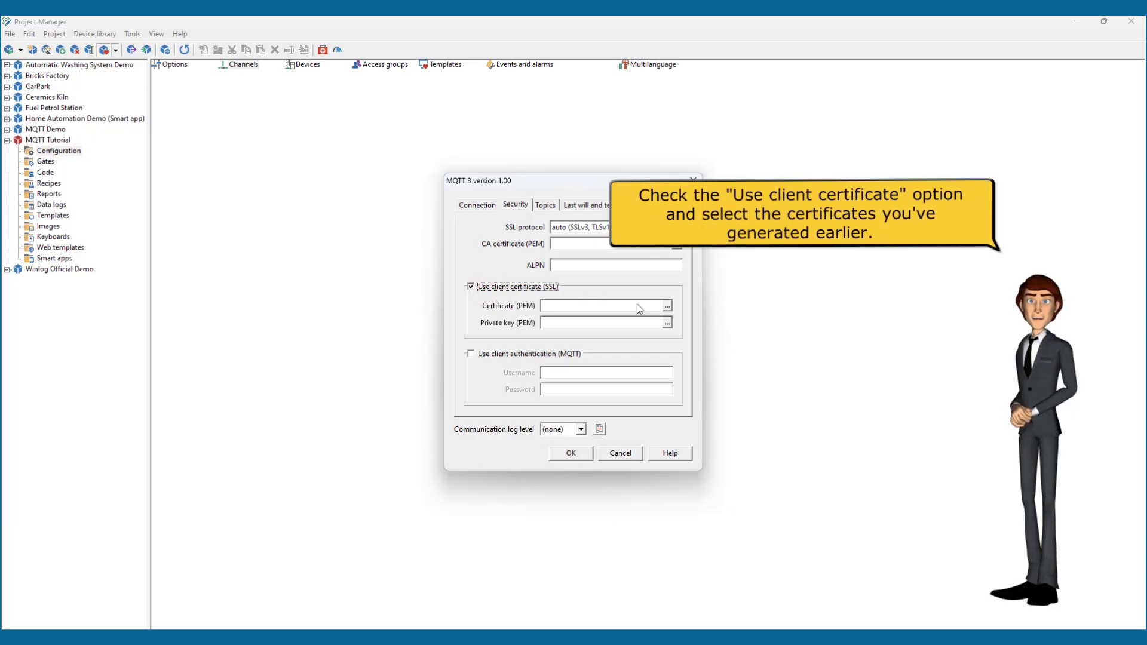
left_click(667, 306)
left_click(802, 231)
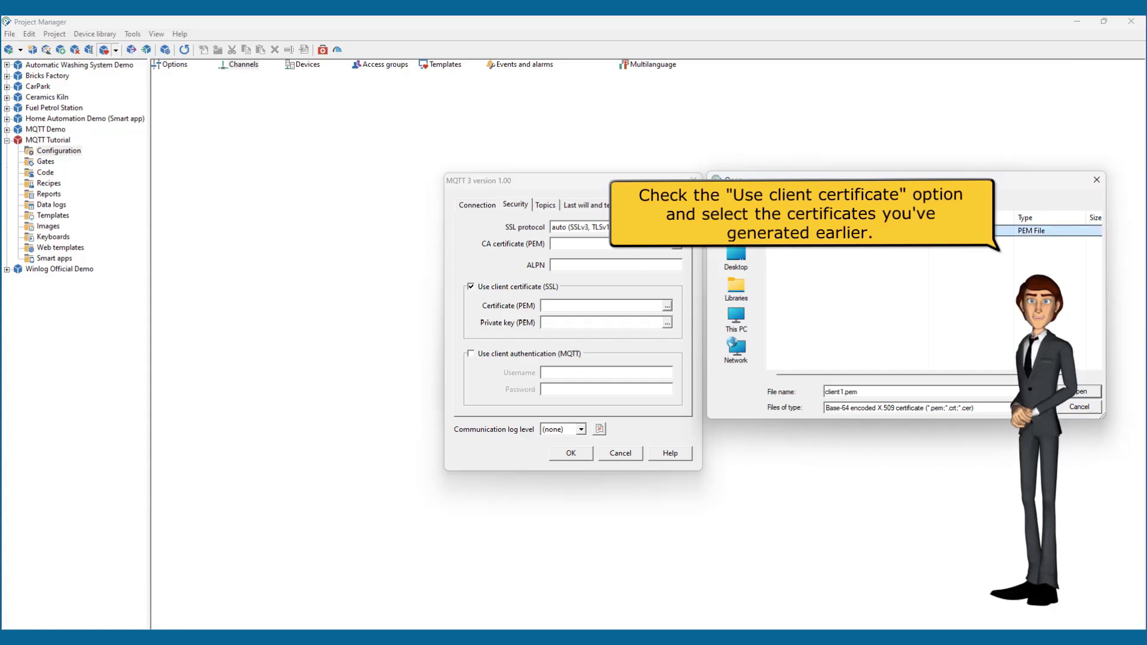
left_click(1079, 392)
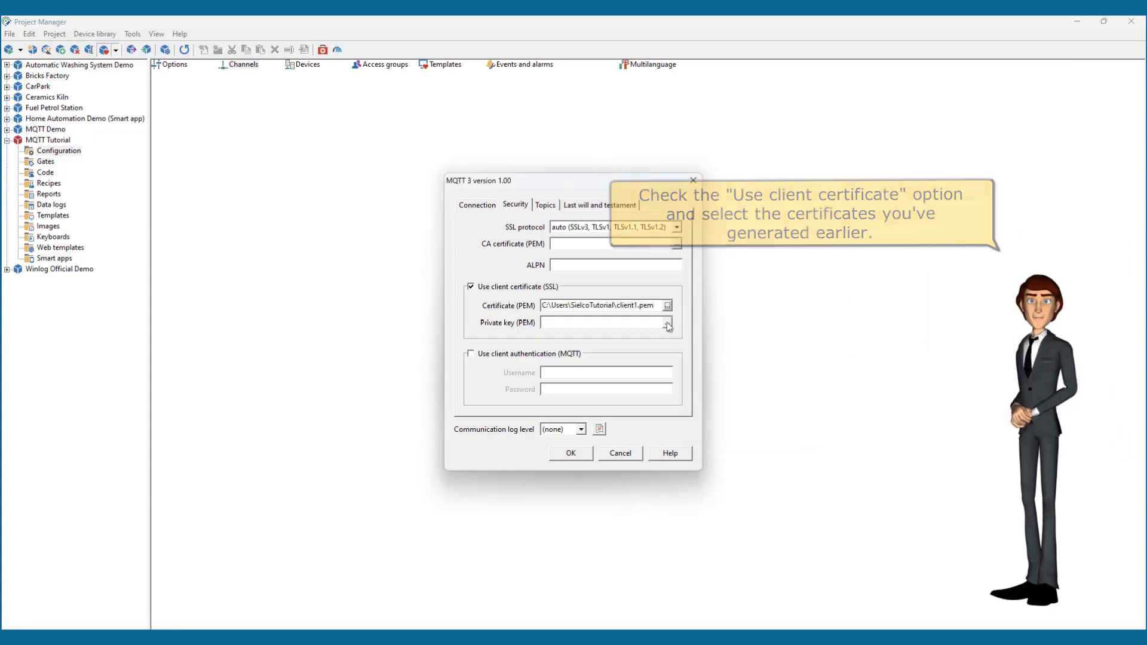
- Choose client1.key as the channel's private key, filtering the files to Base-64 encoded private keys
left_click(667, 323)
left_click(998, 408)
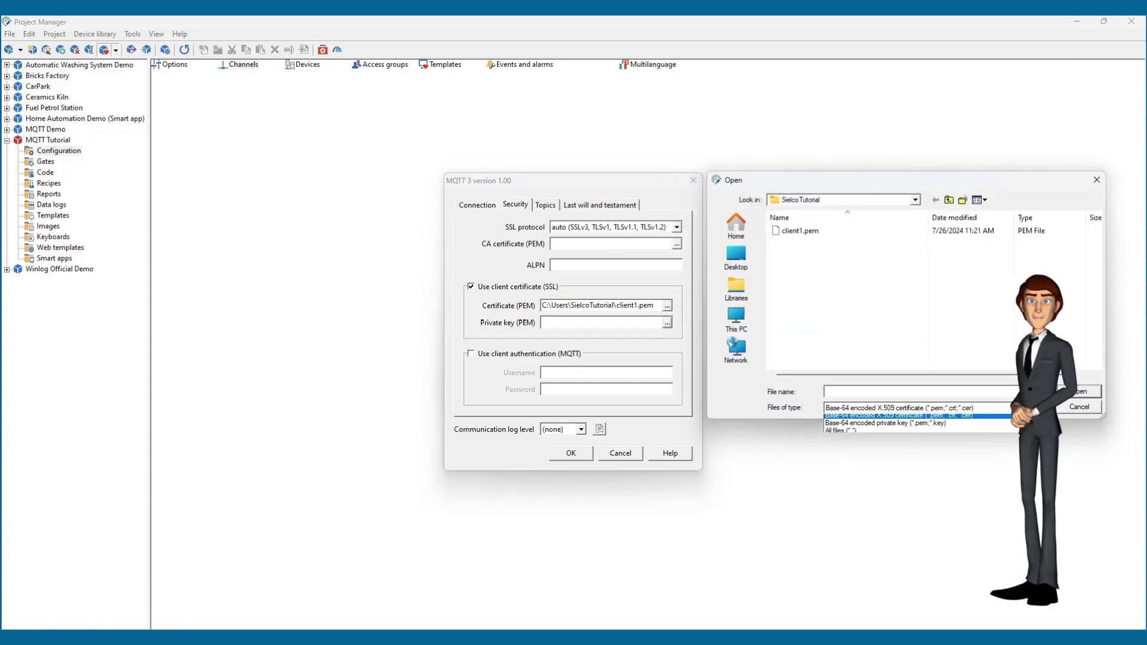
left_click(998, 428)
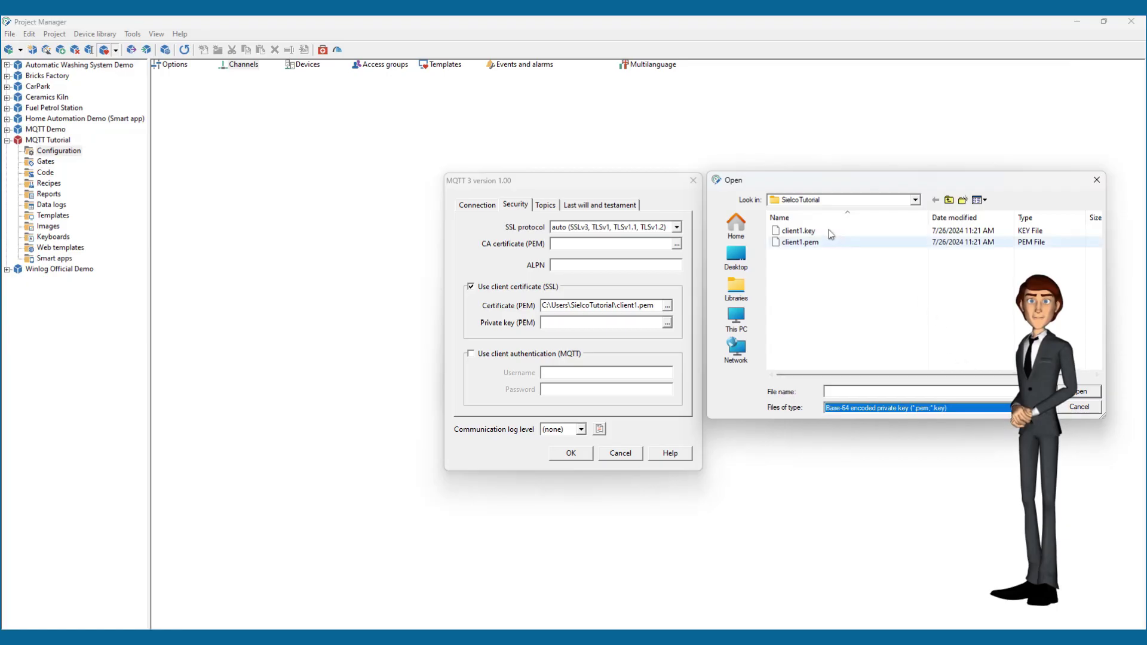
left_click(798, 231)
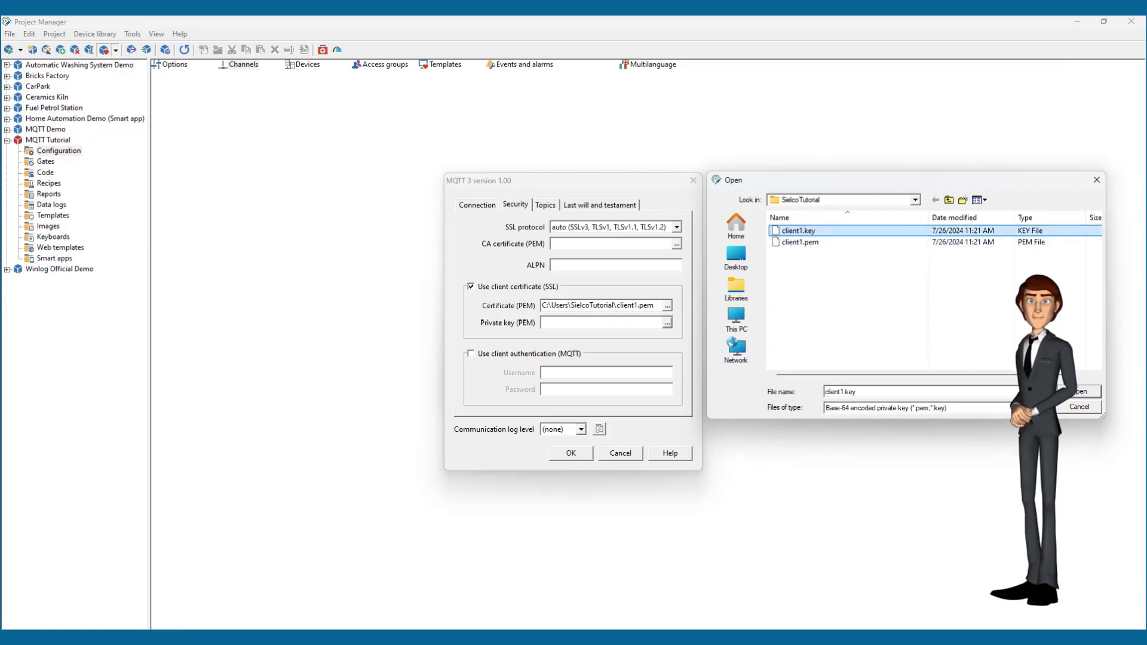
left_click(1080, 393)
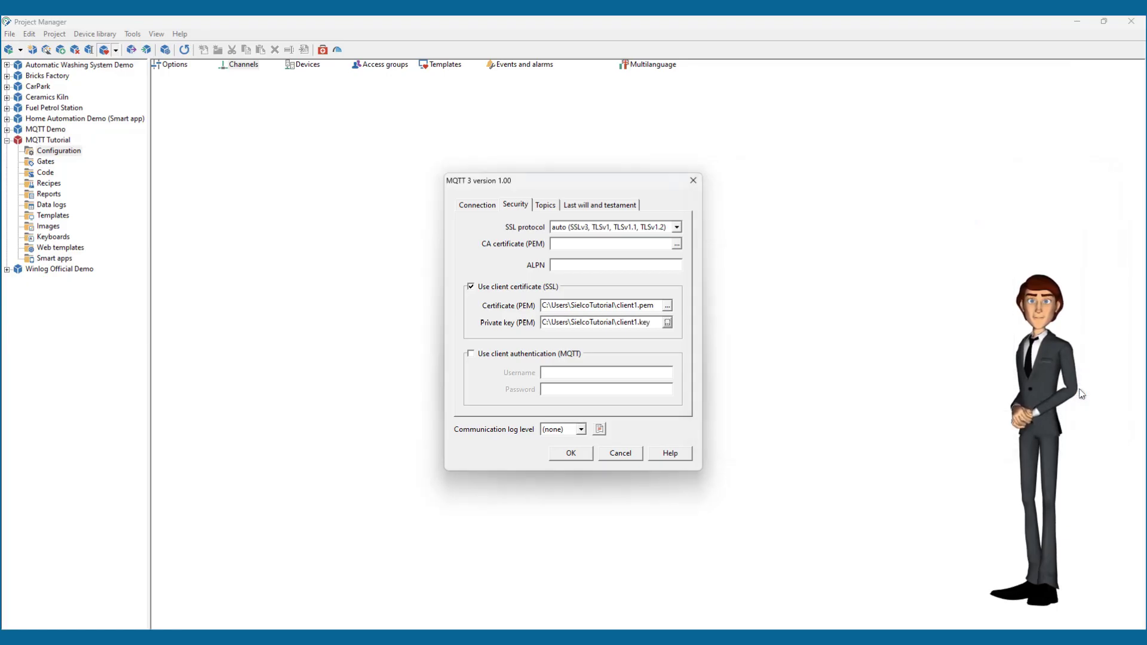
- Enable MQTT client authentication with username client1 and an empty password, and accept the channel settings
left_click(524, 354)
left_click(561, 373)
type("client1")
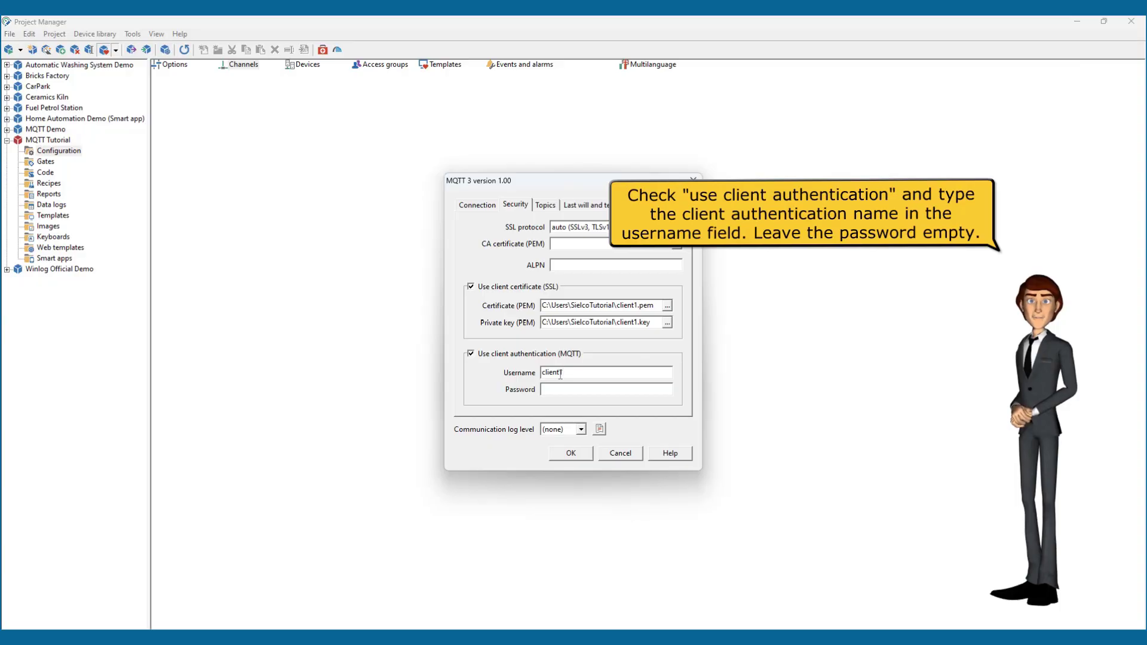
left_click(570, 453)
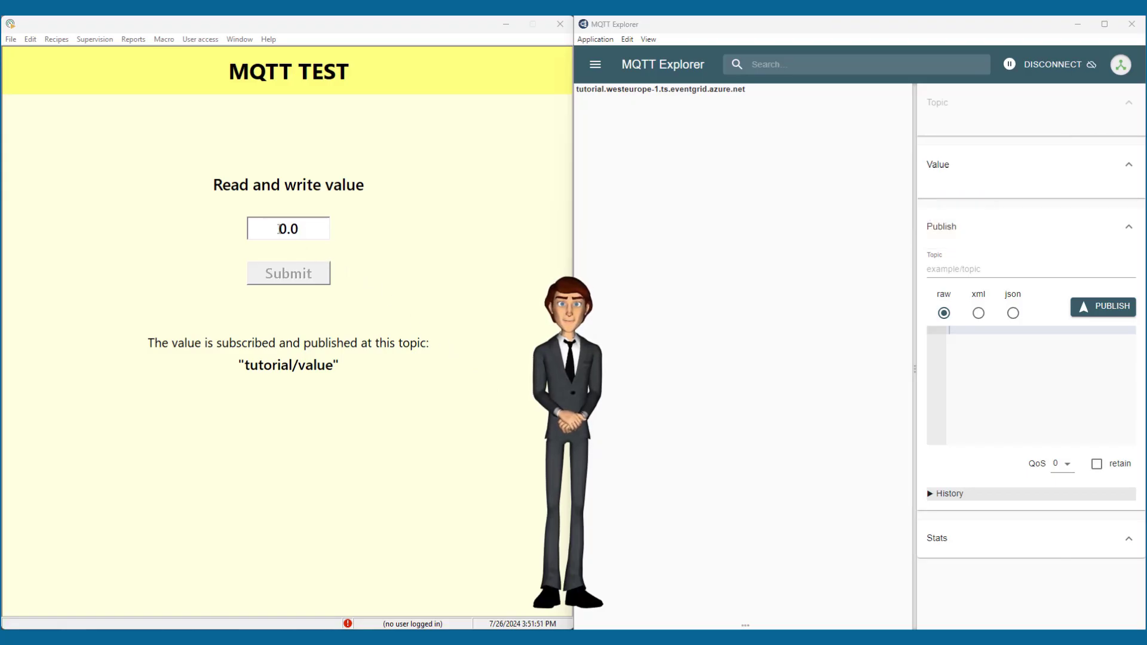
- Submit the value 12.3 in the Winlog MQTT TEST application and expand the tutorial topic in MQTT Explorer
left_click_drag(279, 229, 299, 229)
type("12.3")
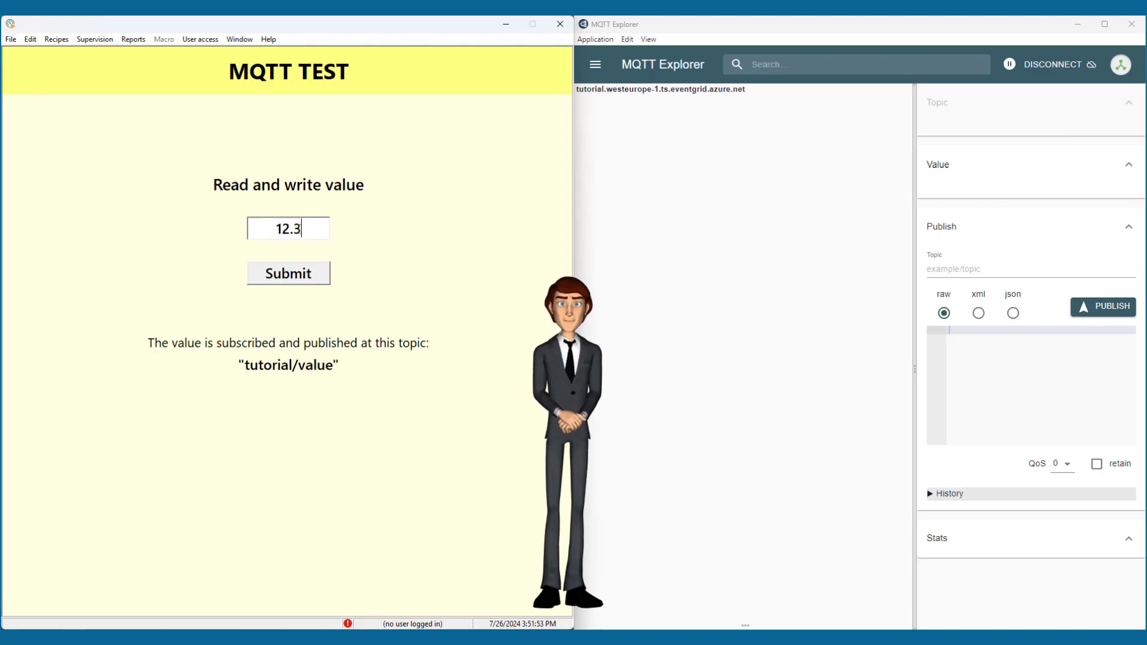
left_click(287, 272)
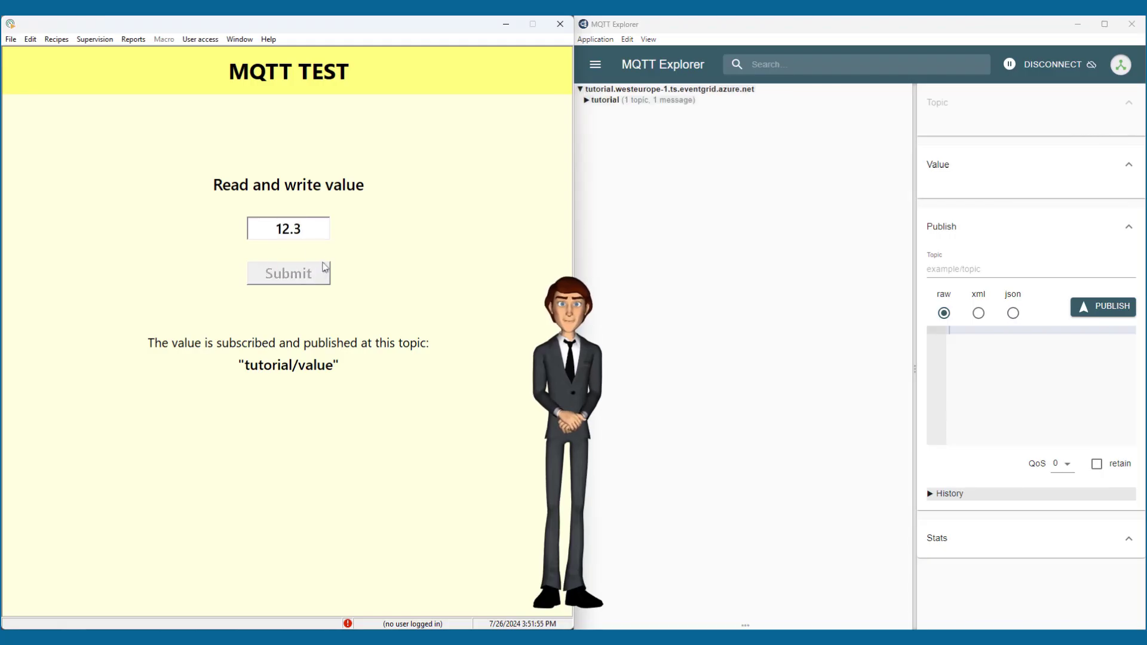
left_click(604, 100)
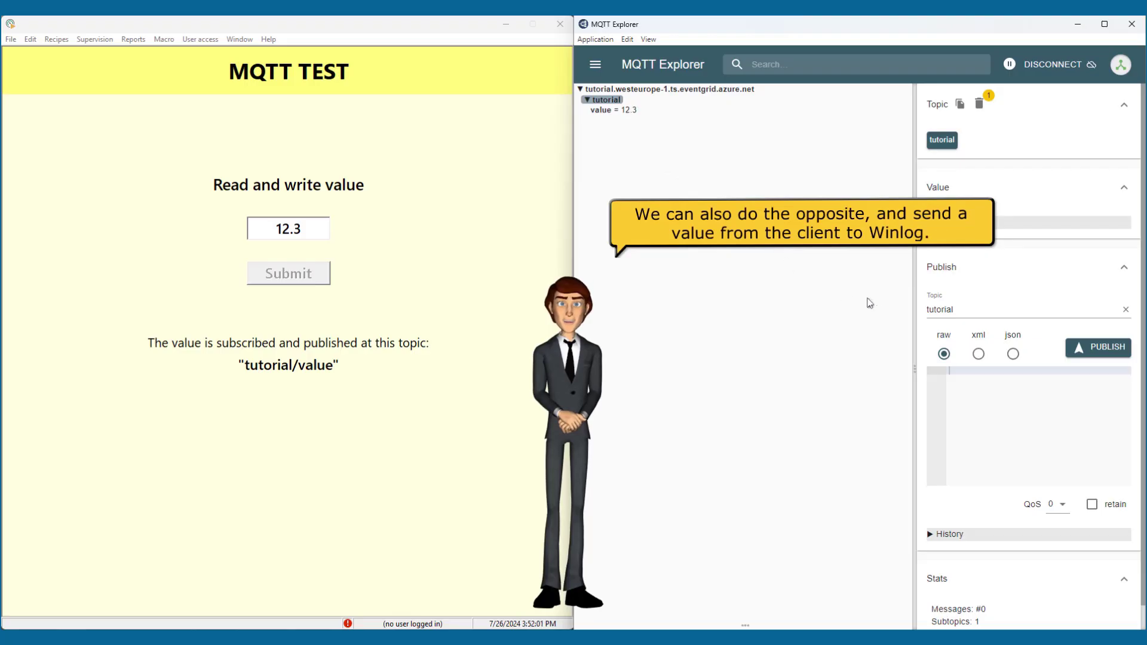
- Publish the raw value 45.6 to the topic tutorial/value from MQTT Explorer
left_click(970, 312)
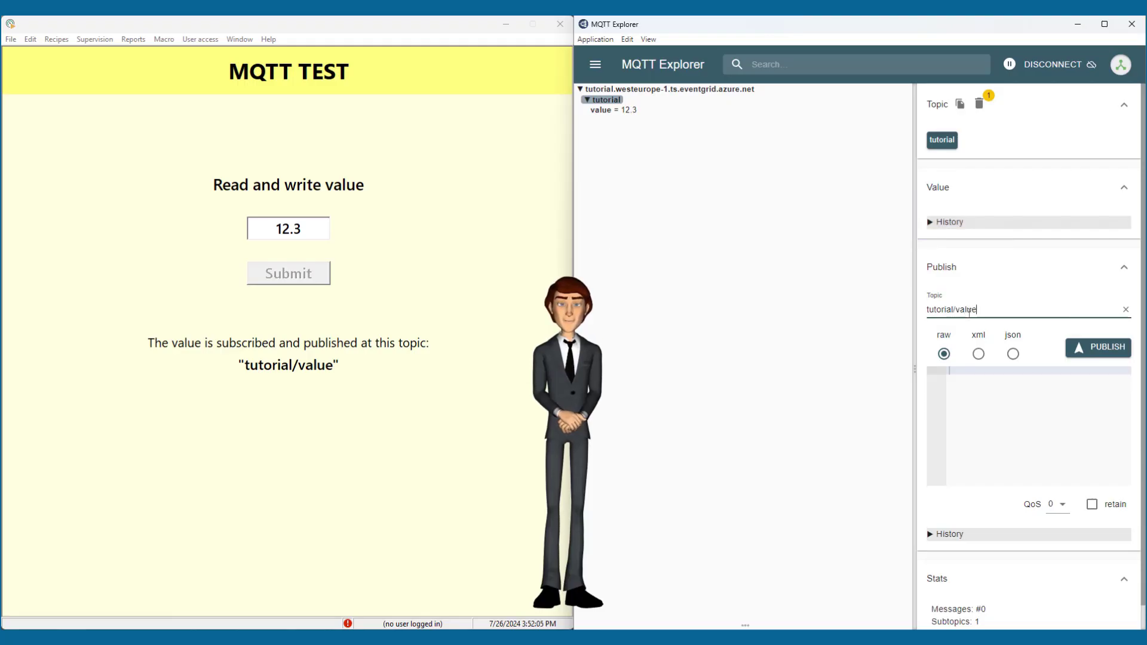
left_click(960, 374)
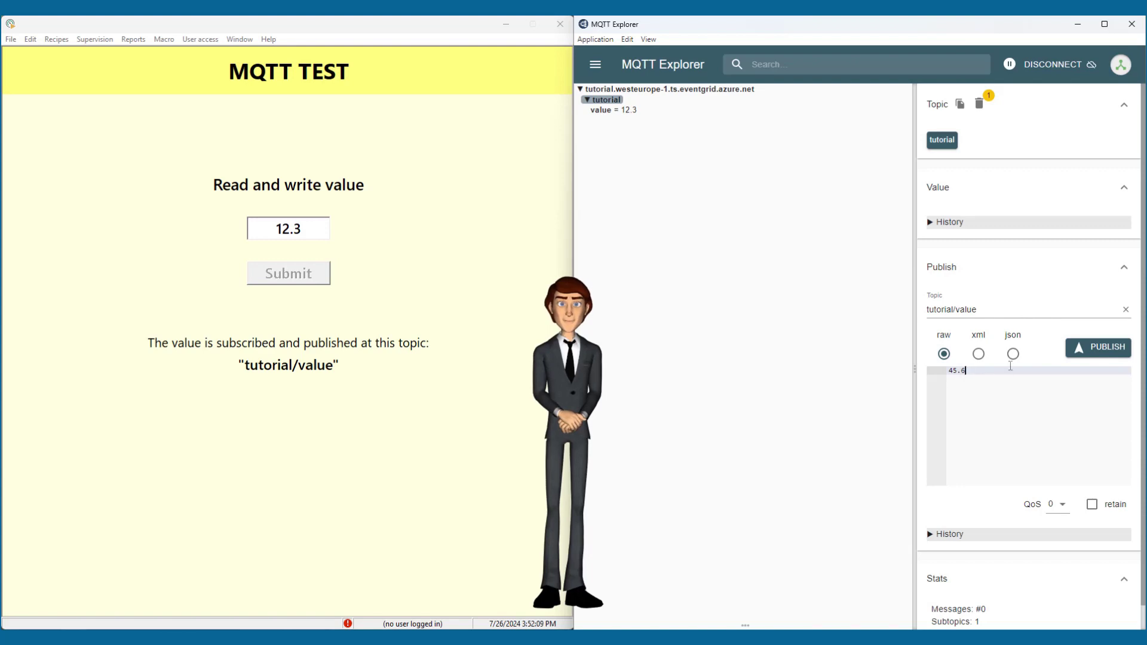
left_click(1081, 352)
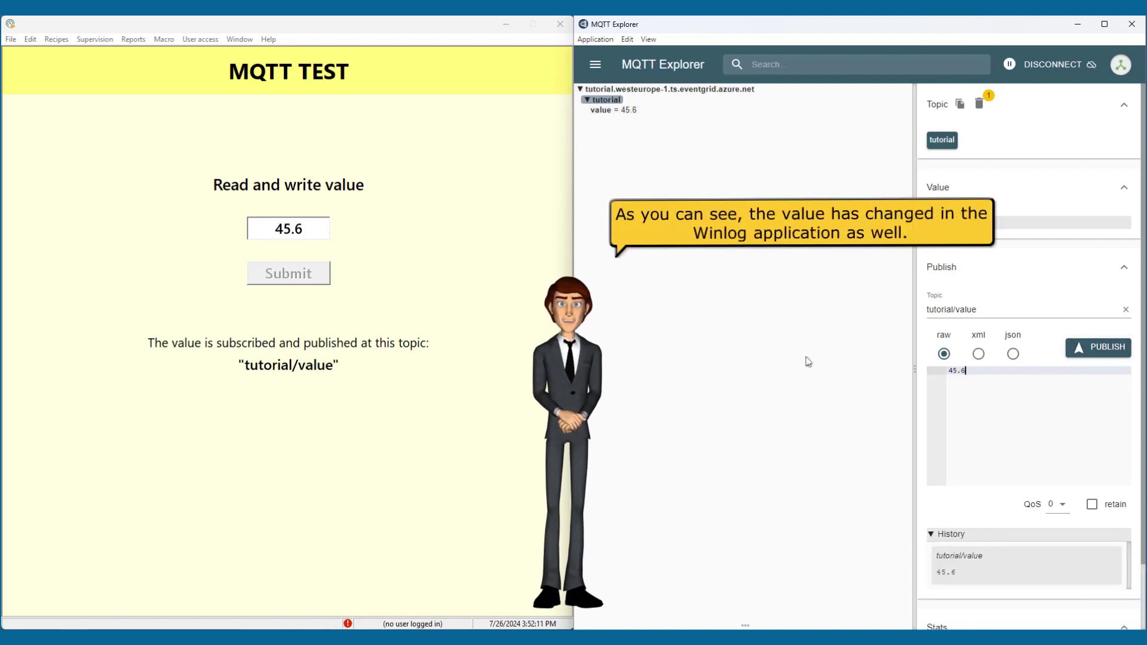